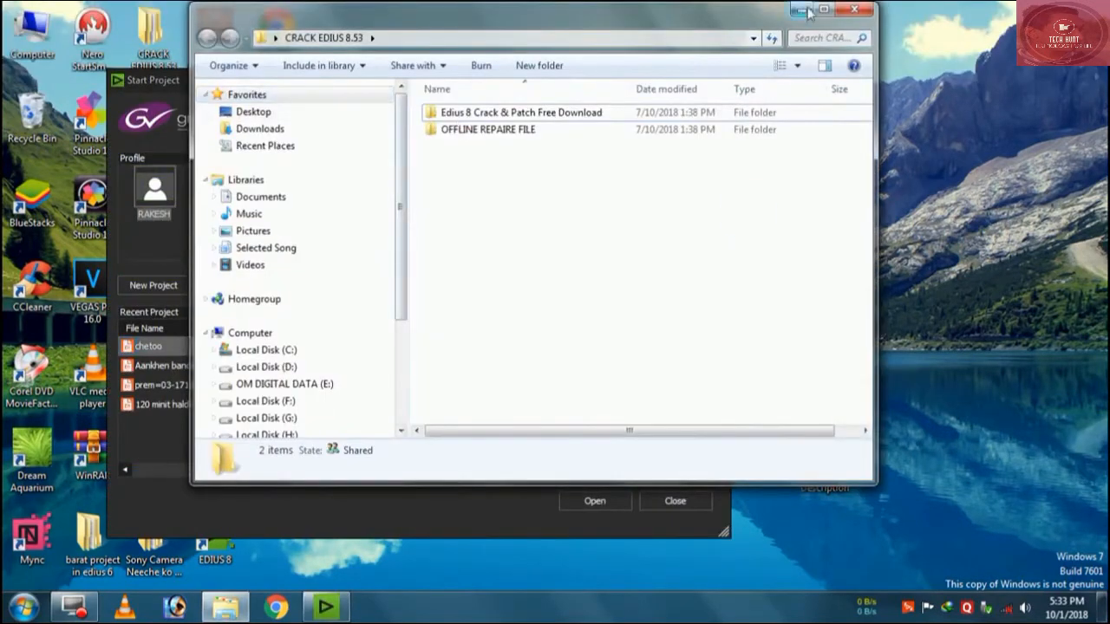
Close the CRACK EDIUS 8.53 folder window, open the recent project chetoo, and look along its timeline
{"action": "left_click", "coordinate": [854, 11]}
{"action": "double_click", "coordinate": [184, 346]}
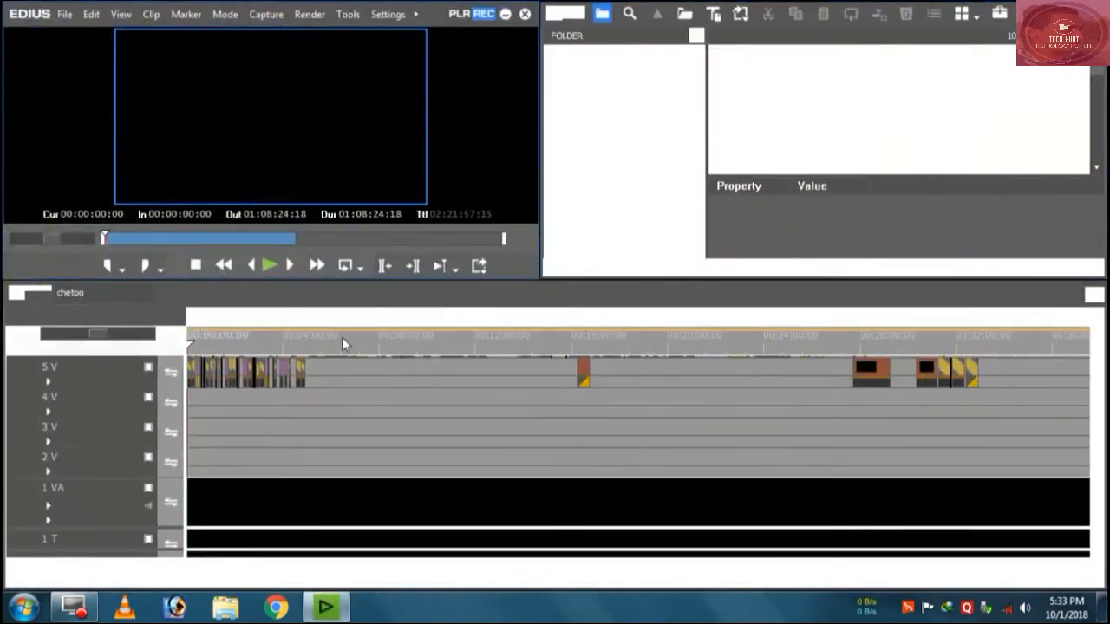
{"action": "left_click", "coordinate": [358, 340]}
{"action": "left_click", "coordinate": [576, 342]}
{"action": "left_click_drag", "start_coordinate": [597, 360], "coordinate": [354, 390]}
Exit EDIUS and refresh the desktop
{"action": "left_click", "coordinate": [523, 14]}
{"action": "left_click", "coordinate": [276, 167]}
{"action": "right_click", "coordinate": [422, 192]}
{"action": "left_click", "coordinate": [463, 232]}
Launch EDIUS_9.20_3340_DL_Setup from the LInk In Description folder, agree to the license terms, and start the installation
{"action": "double_click", "coordinate": [821, 455]}
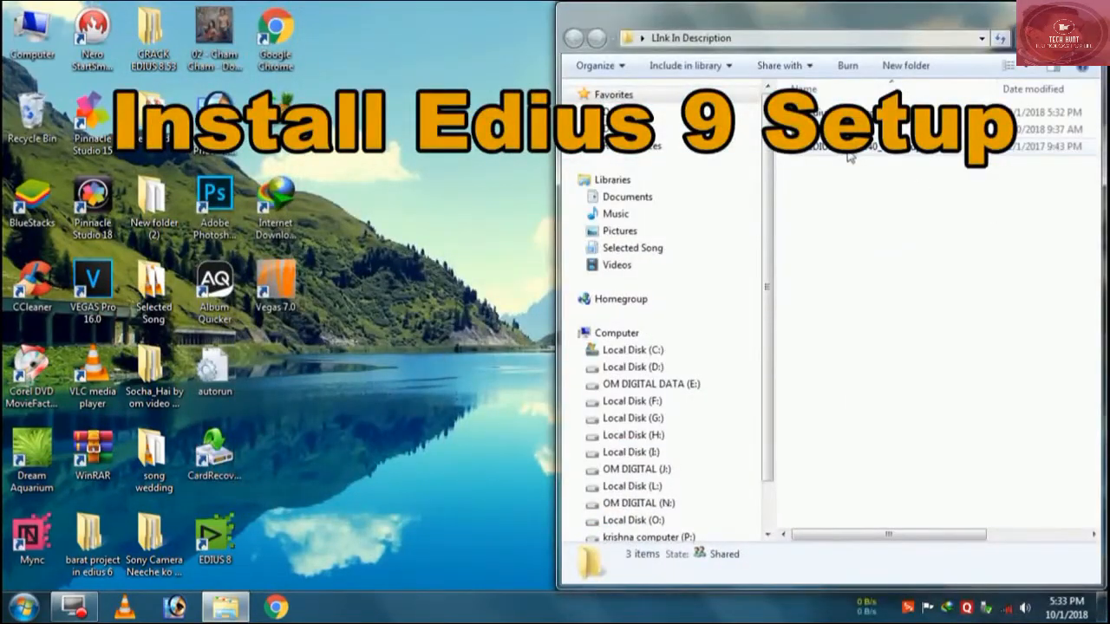
{"action": "double_click", "coordinate": [849, 149]}
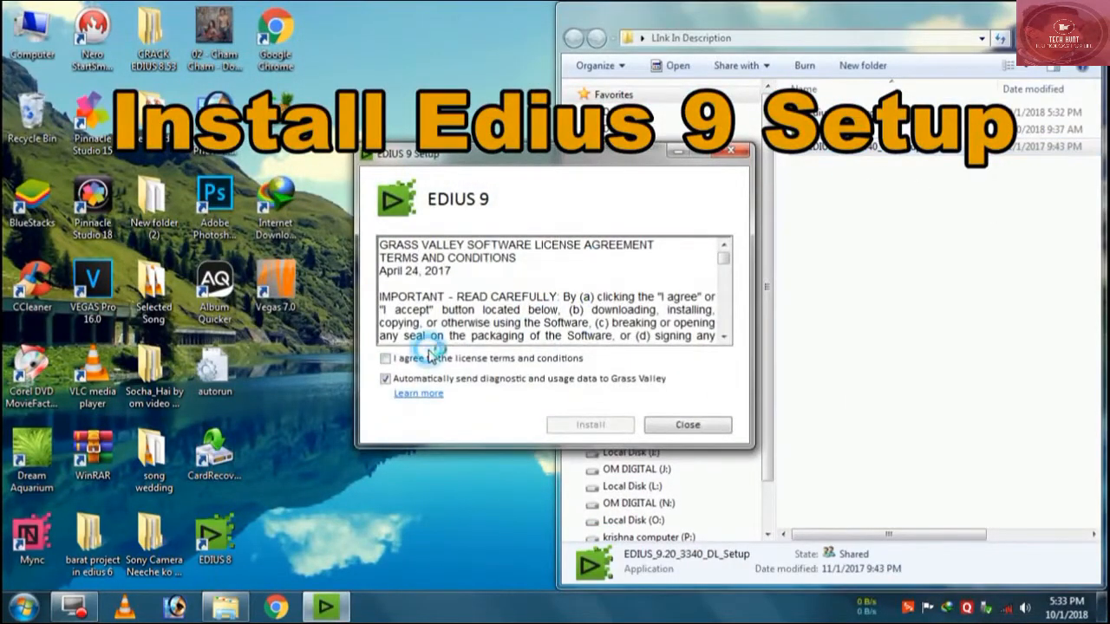
{"action": "left_click", "coordinate": [433, 358]}
{"action": "left_click", "coordinate": [592, 425]}
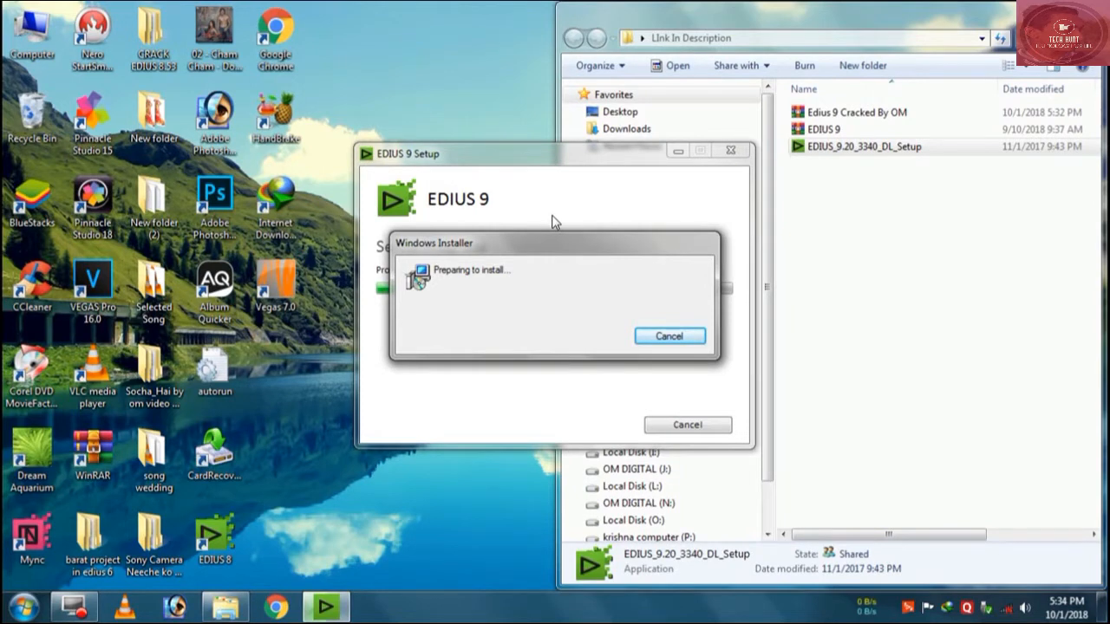
Proceed through the EDIUS Setup wizard pages and start installing EDIUS
{"action": "left_click", "coordinate": [652, 432]}
{"action": "left_click", "coordinate": [653, 433]}
{"action": "left_click", "coordinate": [640, 431]}
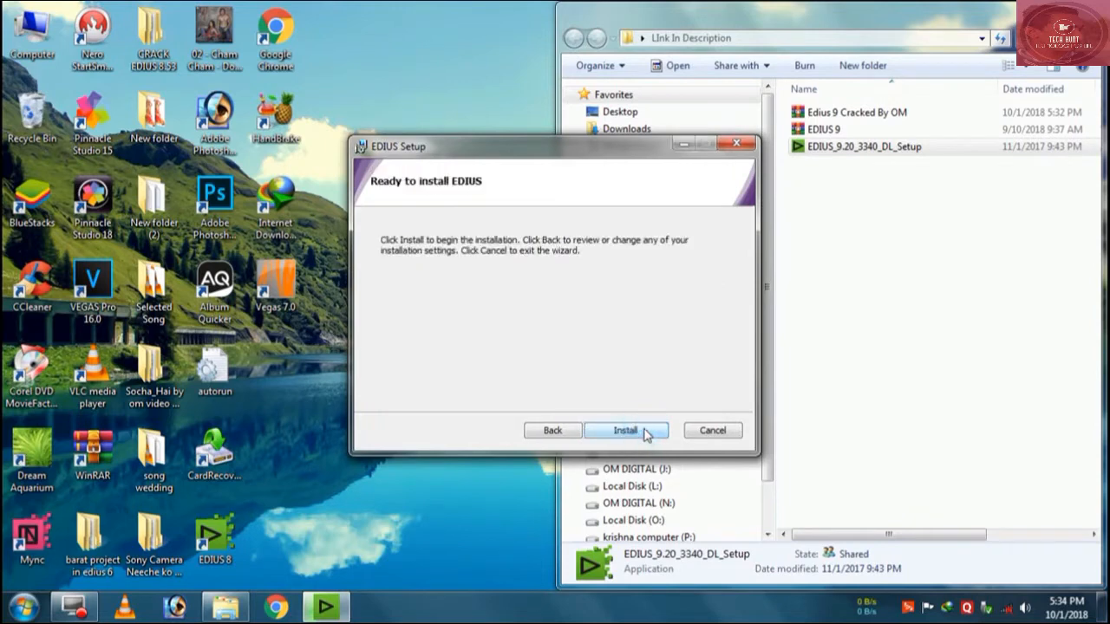
{"action": "left_click", "coordinate": [646, 431]}
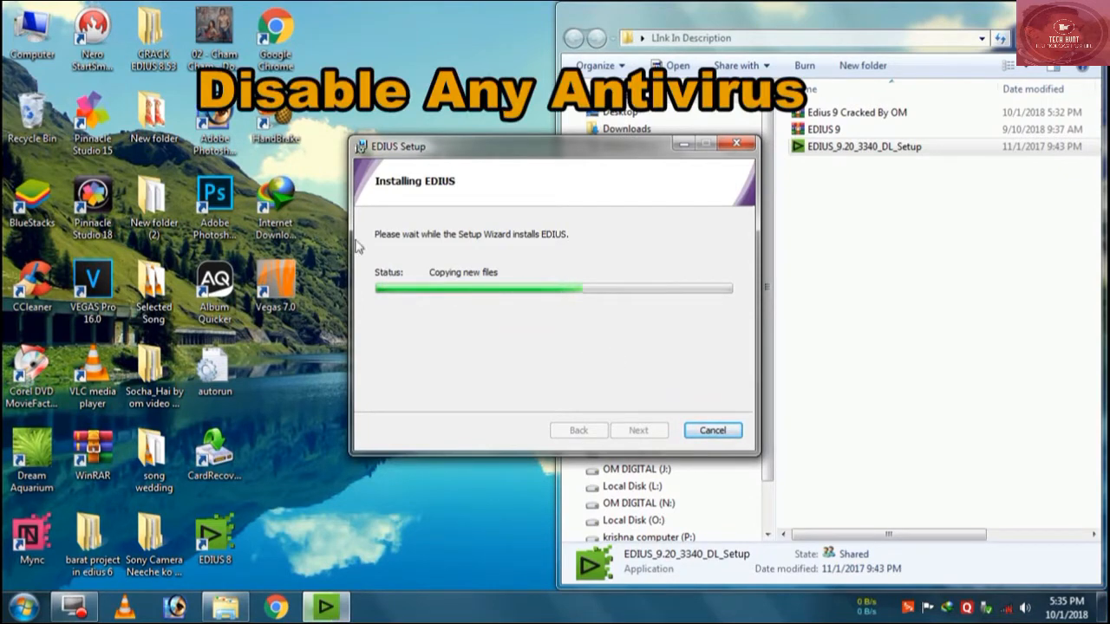
Disable Quick Heal virus protection with the option "Turn on after 1 hour" and finish the EDIUS Setup wizard
{"action": "right_click", "coordinate": [968, 607]}
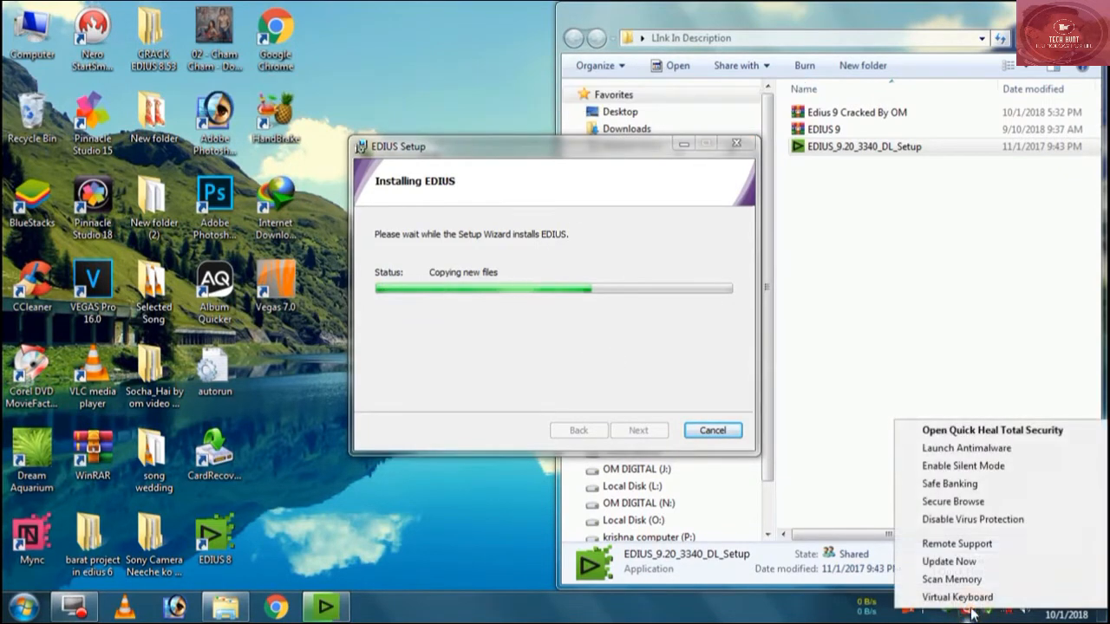
{"action": "left_click", "coordinate": [971, 523]}
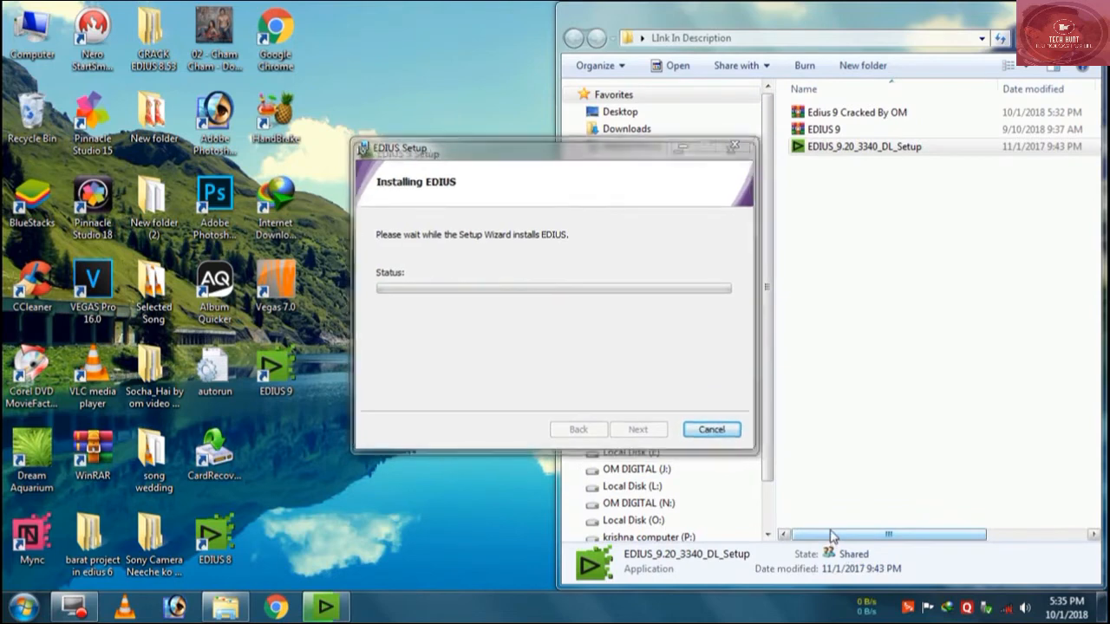
{"action": "left_click", "coordinate": [657, 431]}
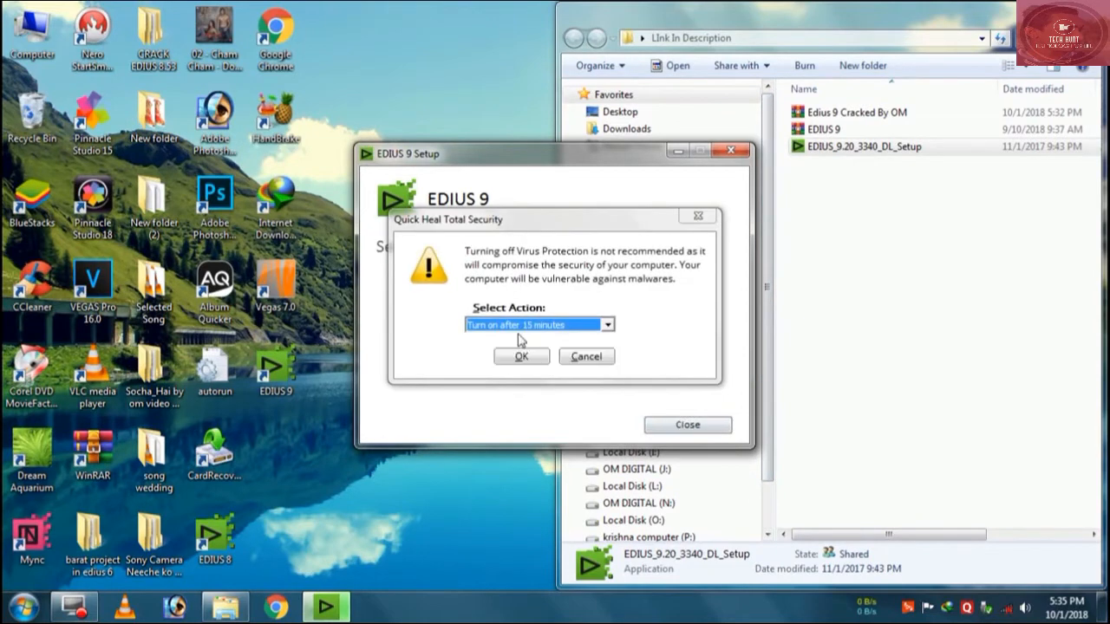
{"action": "left_click", "coordinate": [518, 325]}
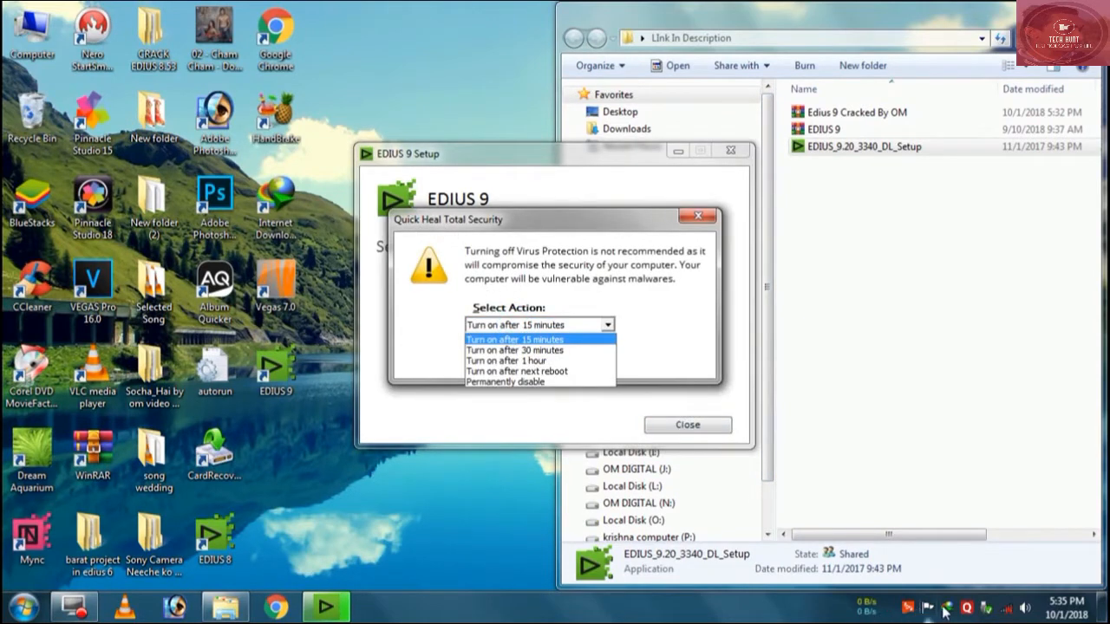
{"action": "left_click", "coordinate": [544, 361]}
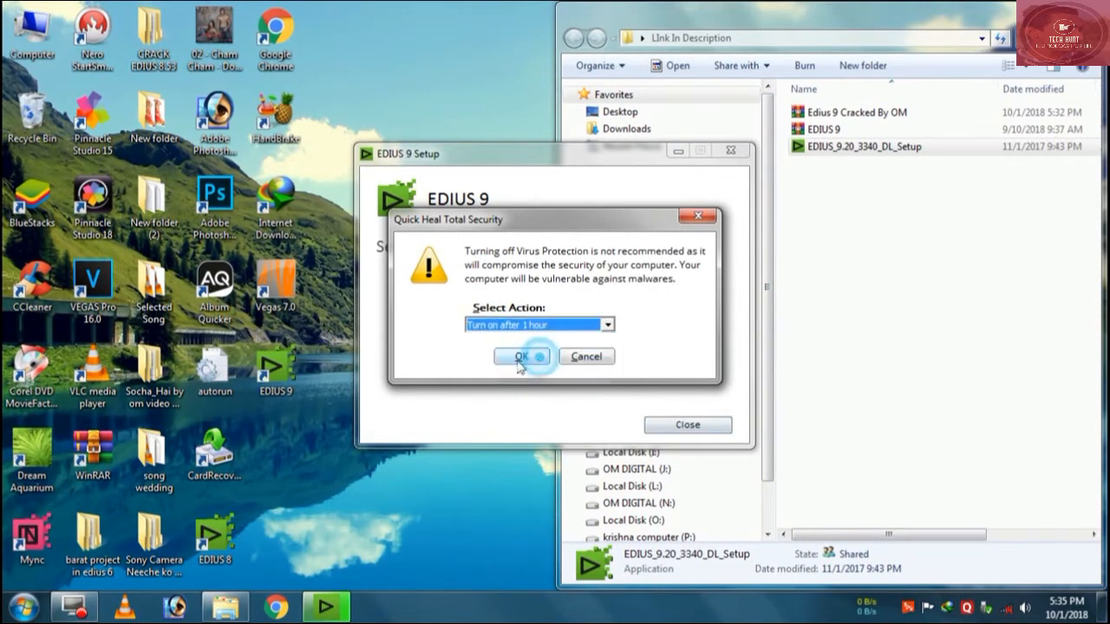
{"action": "left_click", "coordinate": [523, 356]}
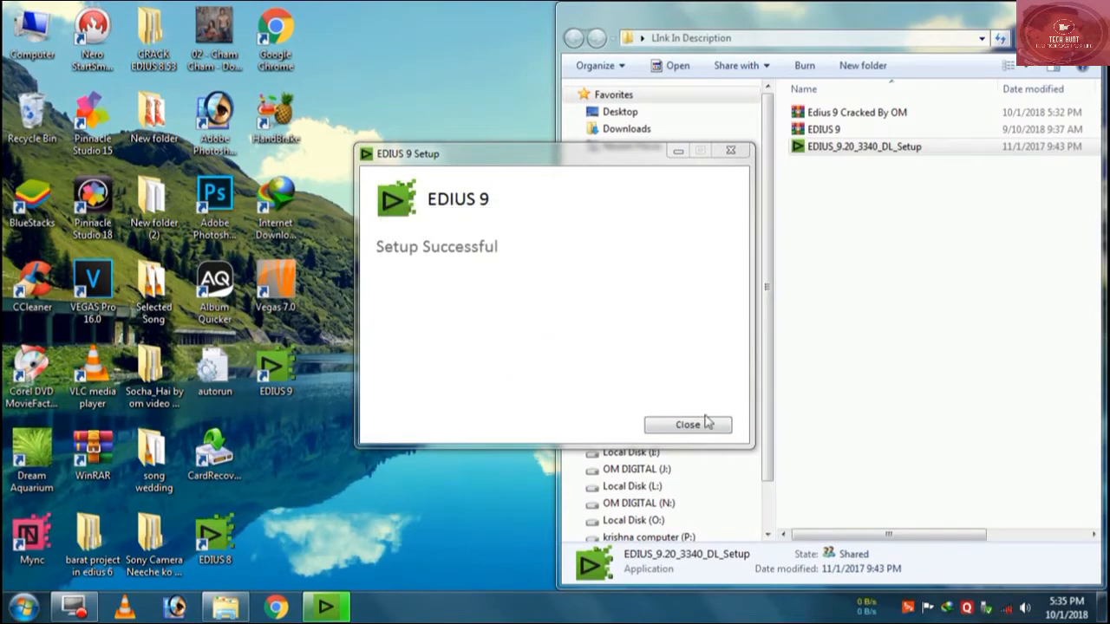
Close the EDIUS 9 Setup window and refresh the desktop
{"action": "left_click", "coordinate": [688, 424]}
{"action": "right_click", "coordinate": [435, 249]}
{"action": "left_click", "coordinate": [472, 294]}
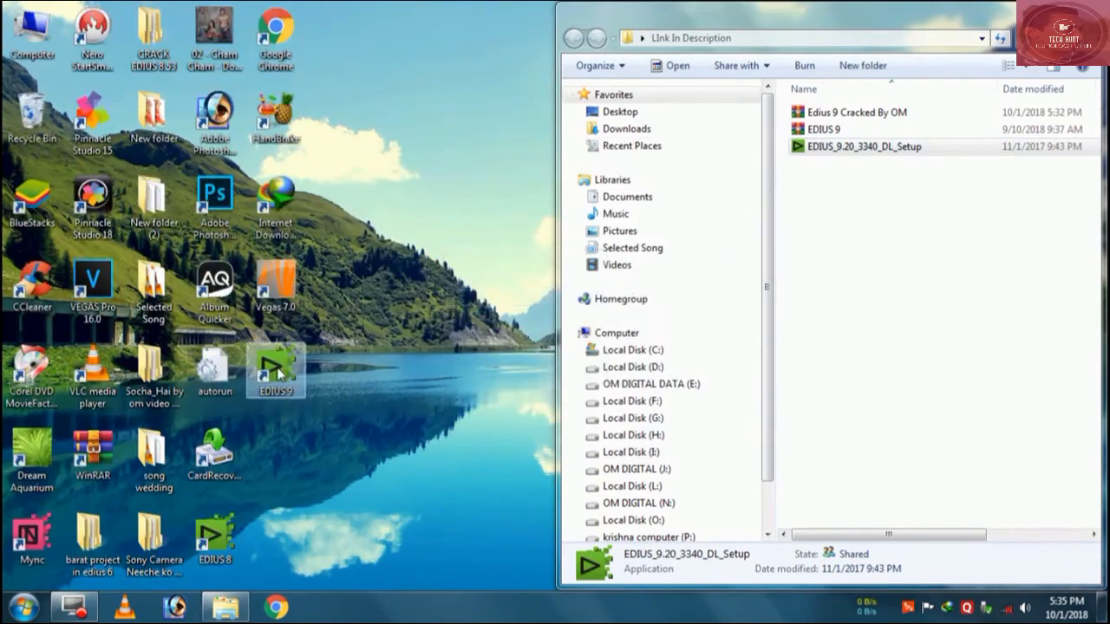
Try to start EDIUS 9 from its desktop shortcut
{"action": "double_click", "coordinate": [277, 371]}
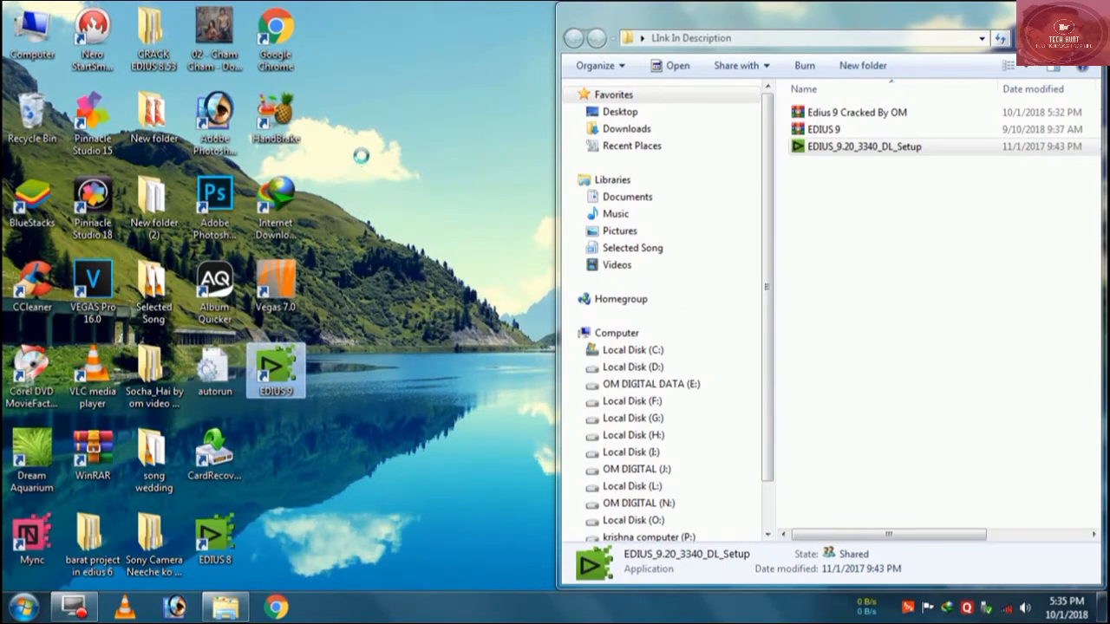
{"action": "right_click", "coordinate": [293, 371]}
{"action": "left_click", "coordinate": [381, 113]}
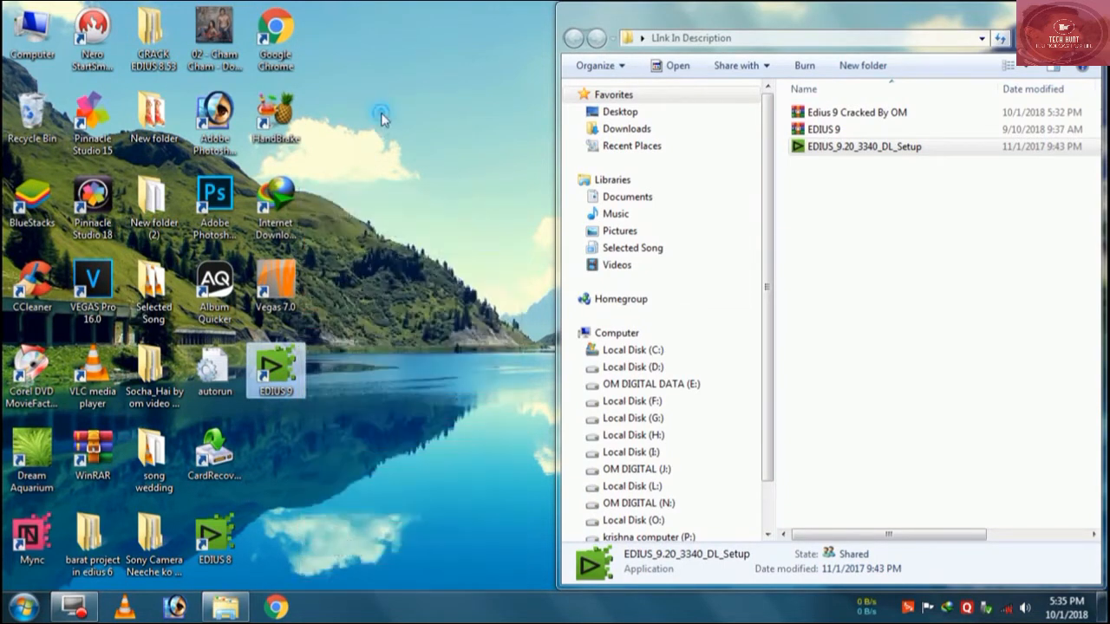
Open the Edius 9 Cracked By OM archive and enter the archive password
{"action": "left_click", "coordinate": [883, 113]}
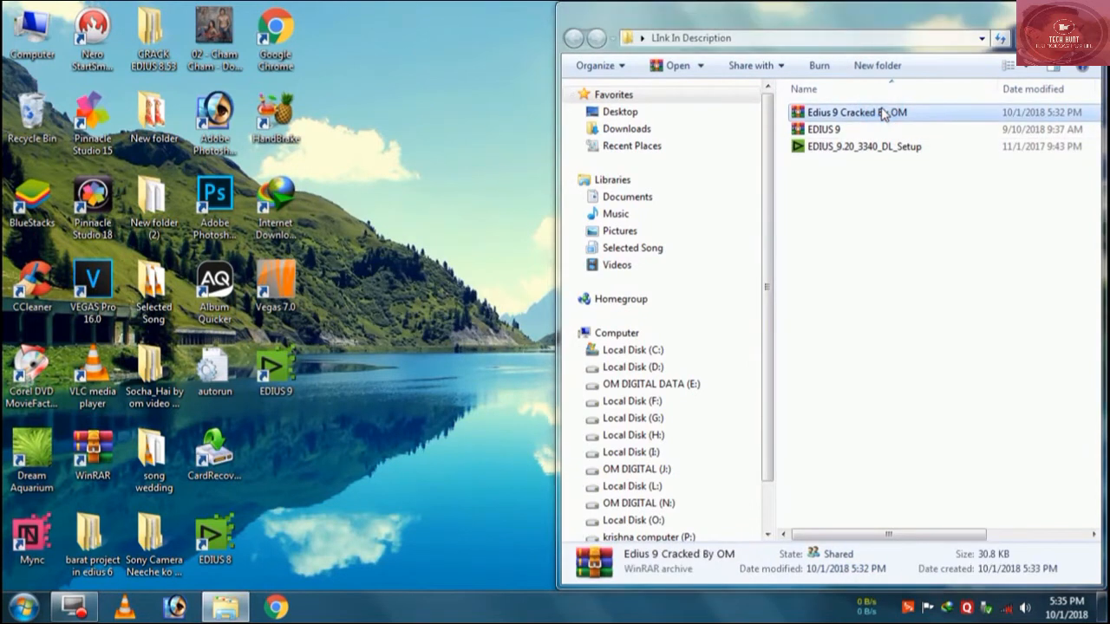
{"action": "double_click", "coordinate": [883, 113]}
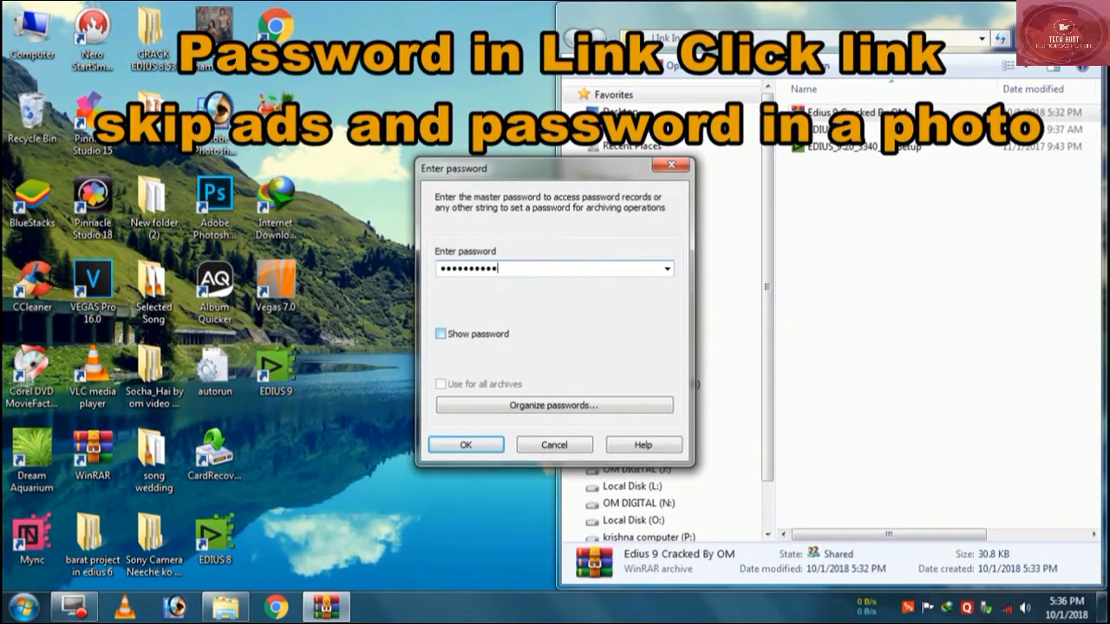
{"action": "left_click", "coordinate": [466, 444]}
Select the three files in the archive and create a new folder inside LInk In Description
{"action": "left_click_drag", "start_coordinate": [518, 323], "coordinate": [785, 245]}
{"action": "left_click_drag", "start_coordinate": [686, 457], "coordinate": [687, 404]}
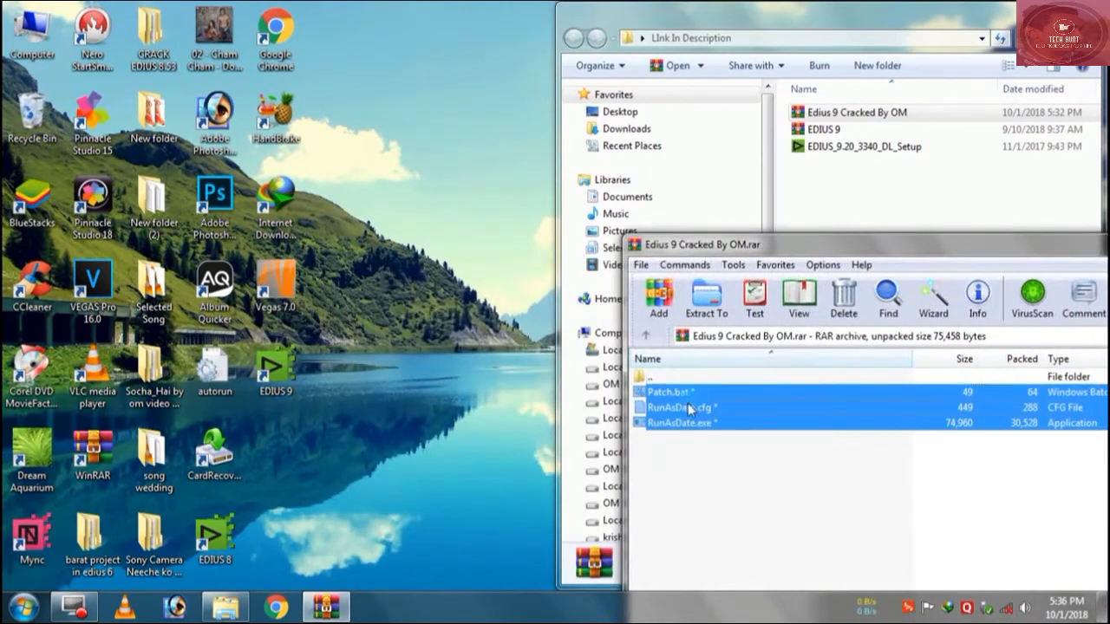
{"action": "right_click", "coordinate": [817, 202]}
{"action": "mouse_move", "coordinate": [887, 399]}
{"action": "left_click", "coordinate": [766, 401]}
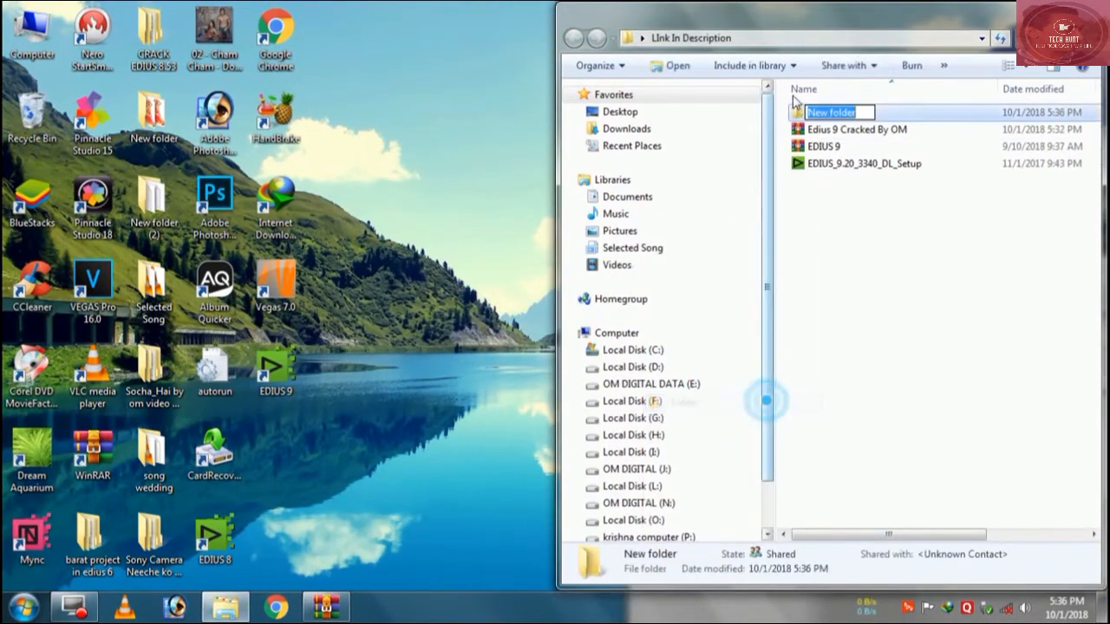
Extract Patch.bat, RunAsDate.cfg and RunAsDate.exe from the archive into New folder, and close the archive
{"action": "left_click_drag", "start_coordinate": [834, 24], "coordinate": [478, 58]}
{"action": "left_click", "coordinate": [948, 489]}
{"action": "left_click_drag", "start_coordinate": [681, 408], "coordinate": [486, 153]}
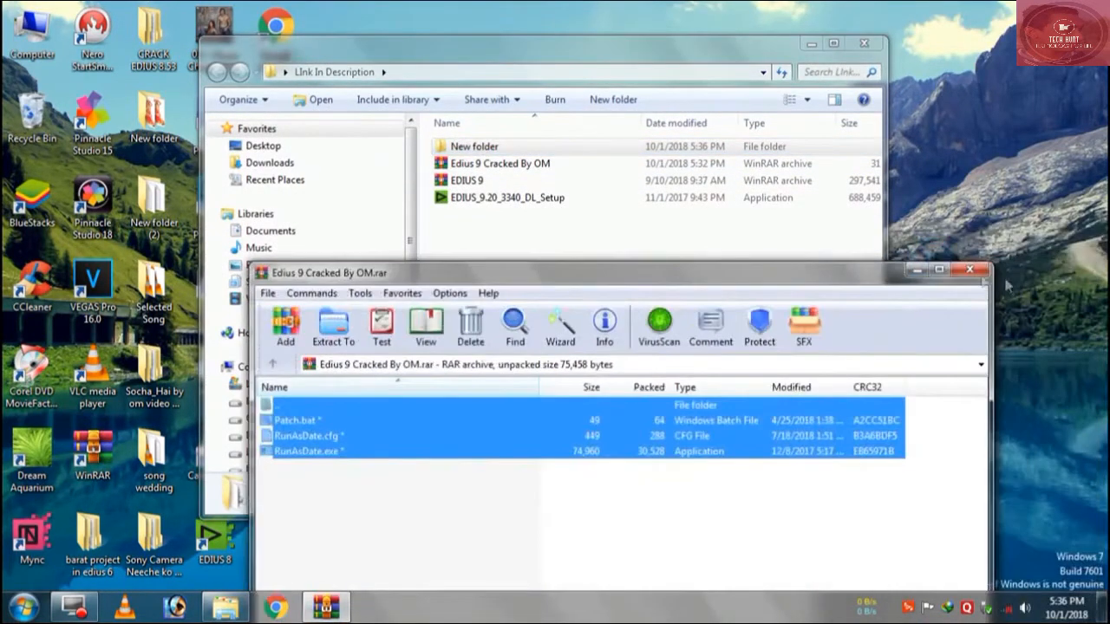
{"action": "left_click", "coordinate": [953, 270]}
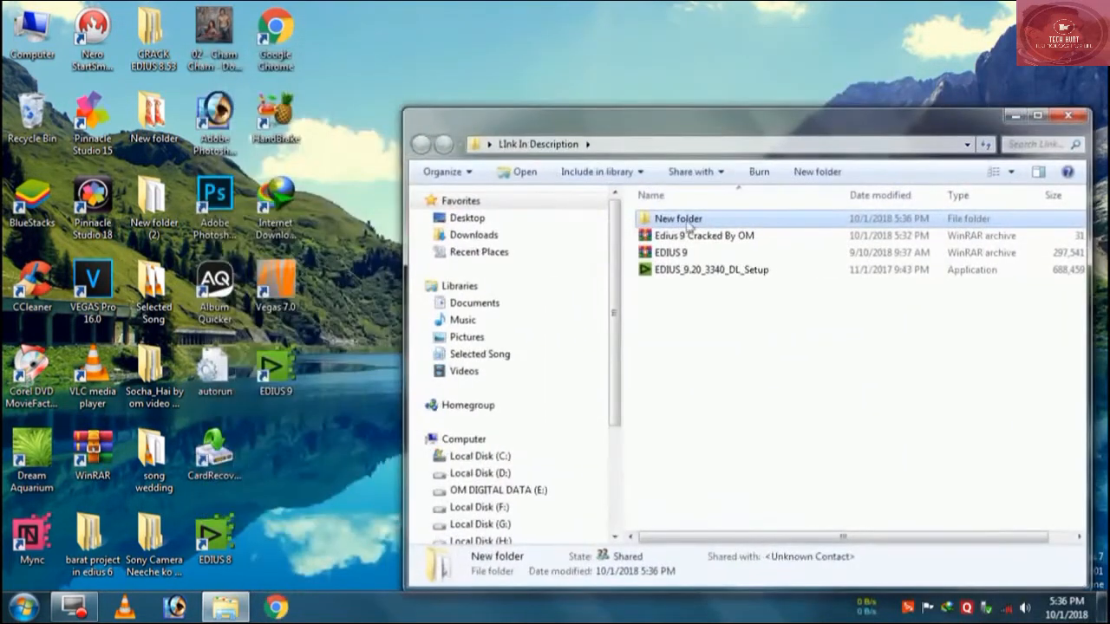
Open New folder, refresh the desktop, and run the Patch batch file as administrator
{"action": "double_click", "coordinate": [672, 213]}
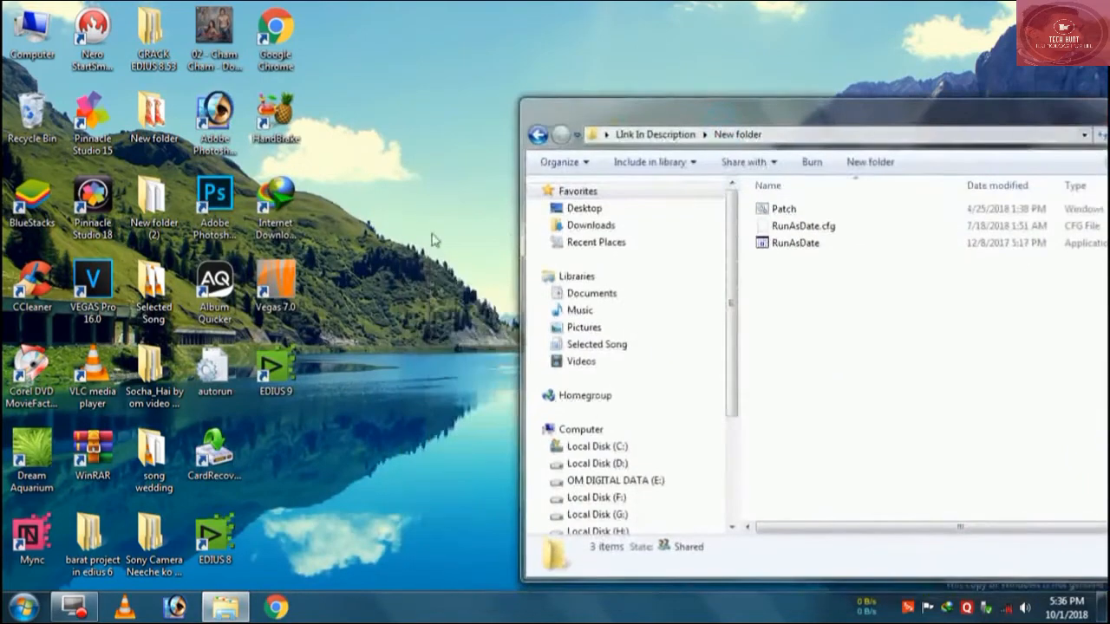
{"action": "right_click", "coordinate": [434, 240]}
{"action": "left_click", "coordinate": [481, 278]}
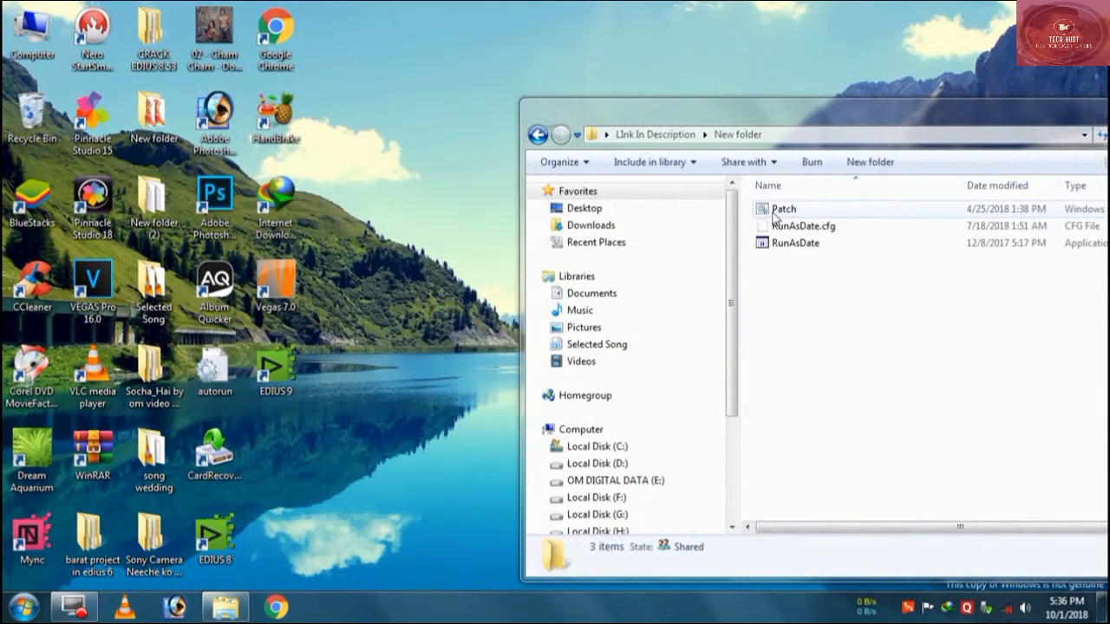
{"action": "right_click", "coordinate": [775, 215]}
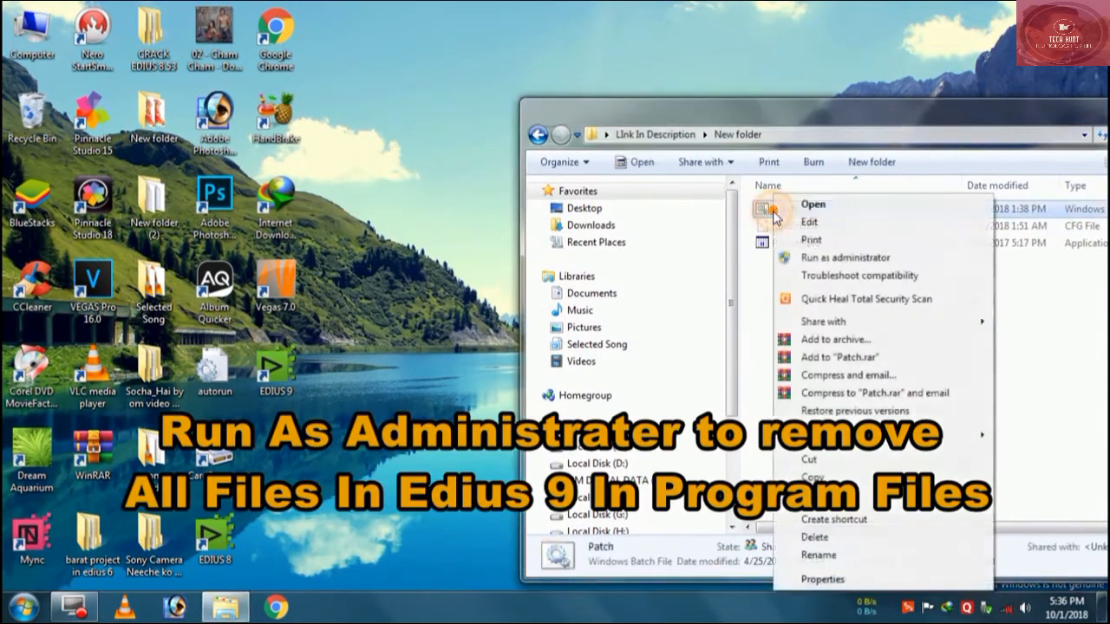
{"action": "left_click", "coordinate": [824, 258]}
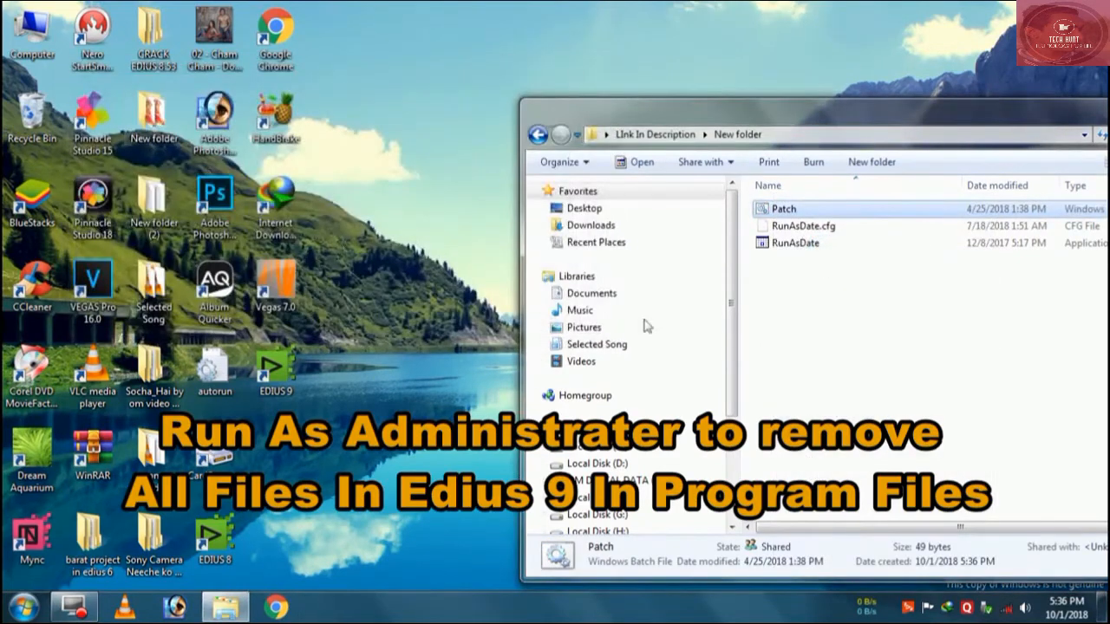
Request the EDIUS 9 desktop shortcut's file location, delete the broken shortcut, and close the Public Desktop window
{"action": "right_click", "coordinate": [291, 371]}
{"action": "left_click", "coordinate": [369, 231]}
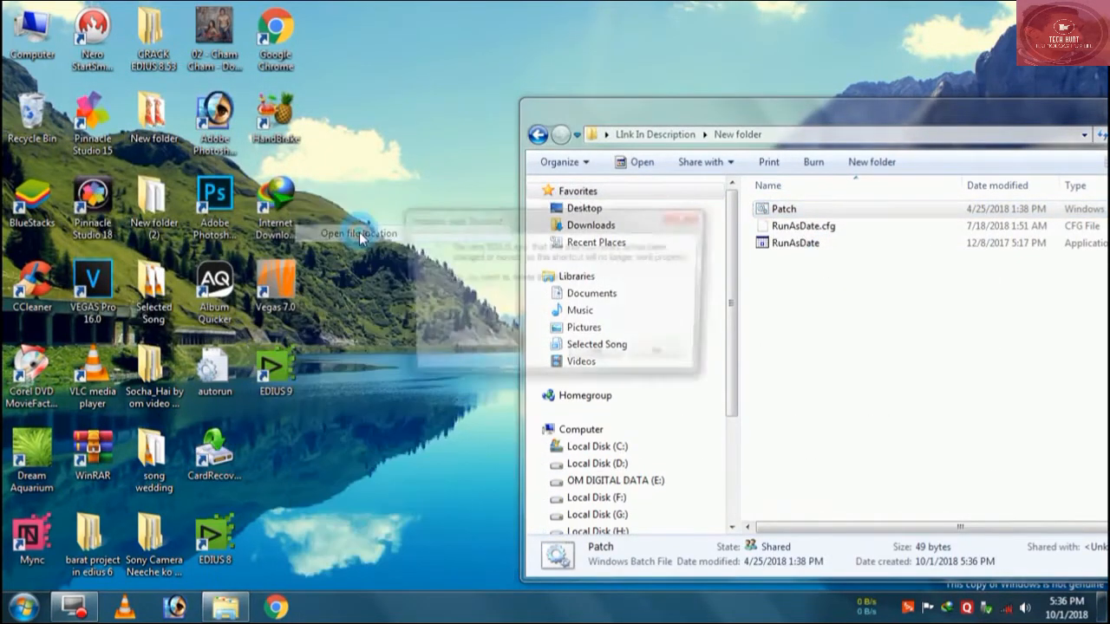
{"action": "left_click", "coordinate": [595, 355]}
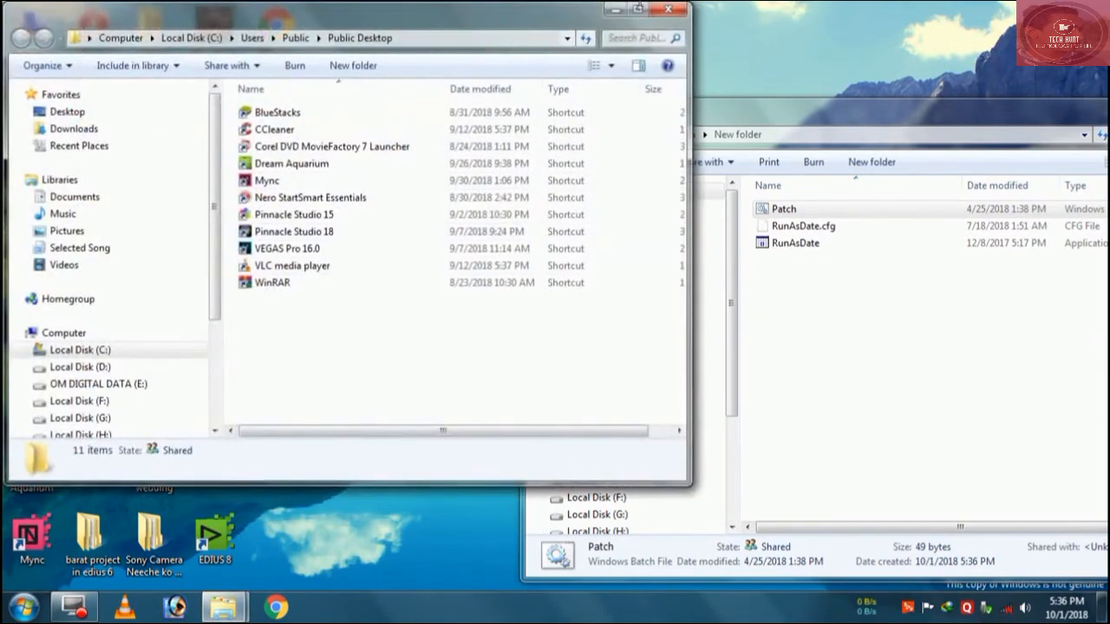
{"action": "key", "text": "alt+F4"}
Reach C:\Program Files\Grass Valley from the EDIUS 8 shortcut's file location, and return the other window to LInk In Description
{"action": "right_click", "coordinate": [226, 542]}
{"action": "left_click", "coordinate": [314, 195]}
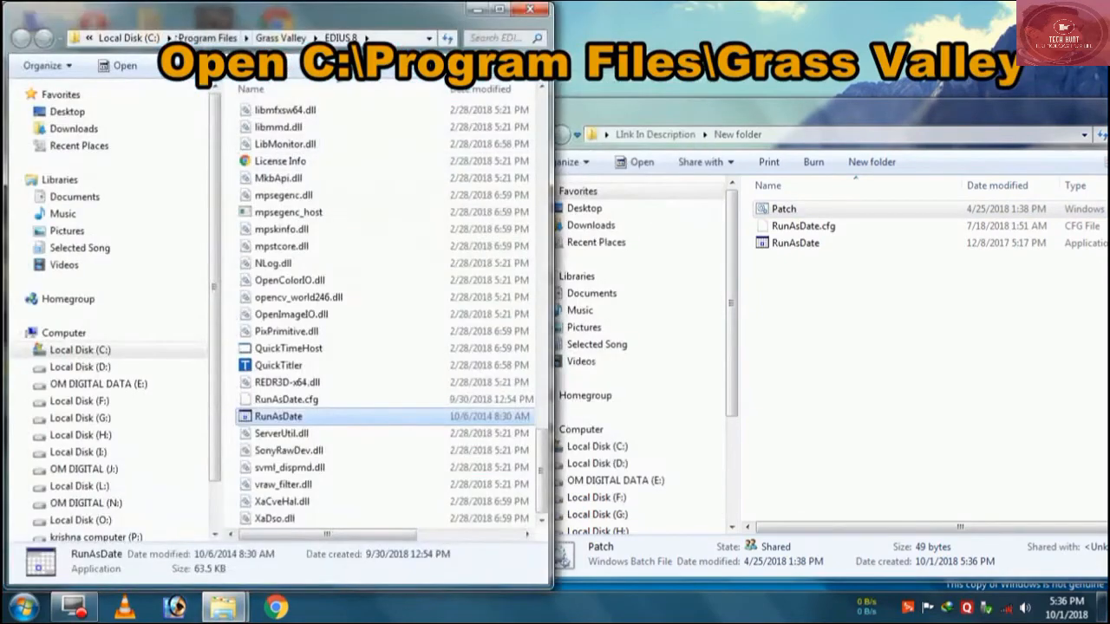
{"action": "left_click", "coordinate": [208, 38]}
{"action": "double_click", "coordinate": [287, 195]}
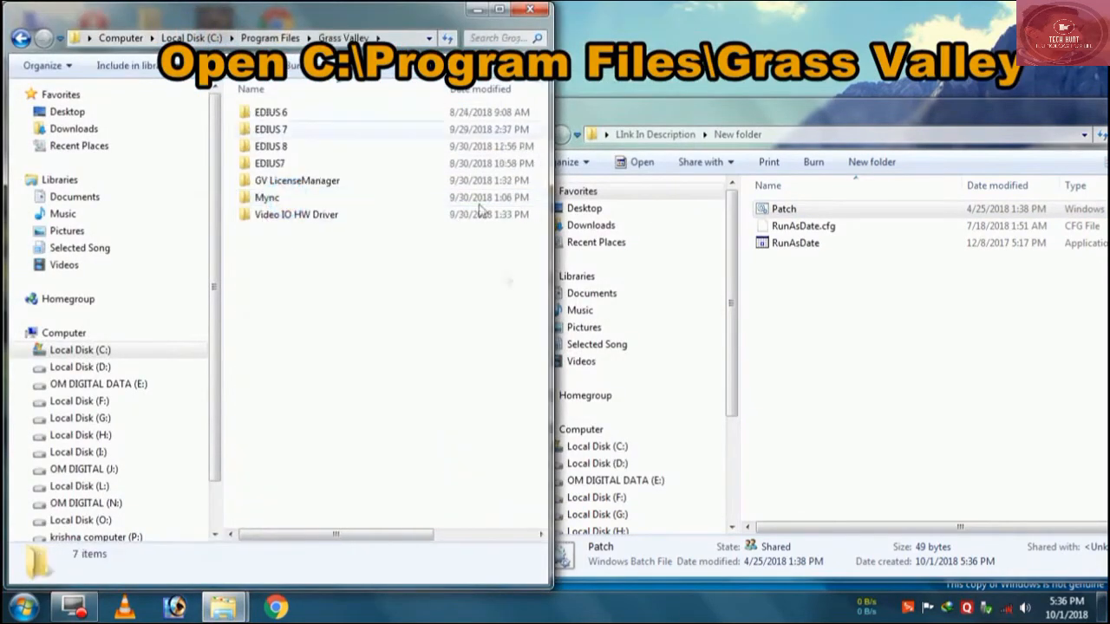
{"action": "left_click", "coordinate": [787, 272]}
{"action": "key", "text": "BackSpace"}
{"action": "double_click", "coordinate": [789, 245]}
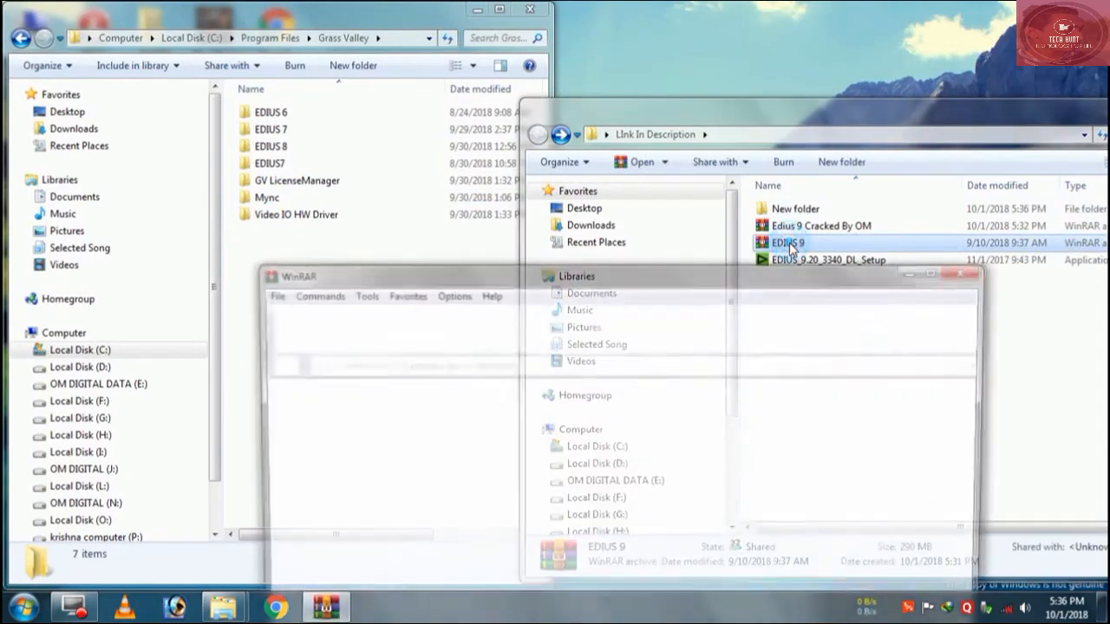
{"action": "left_click_drag", "start_coordinate": [543, 286], "coordinate": [1106, 284]}
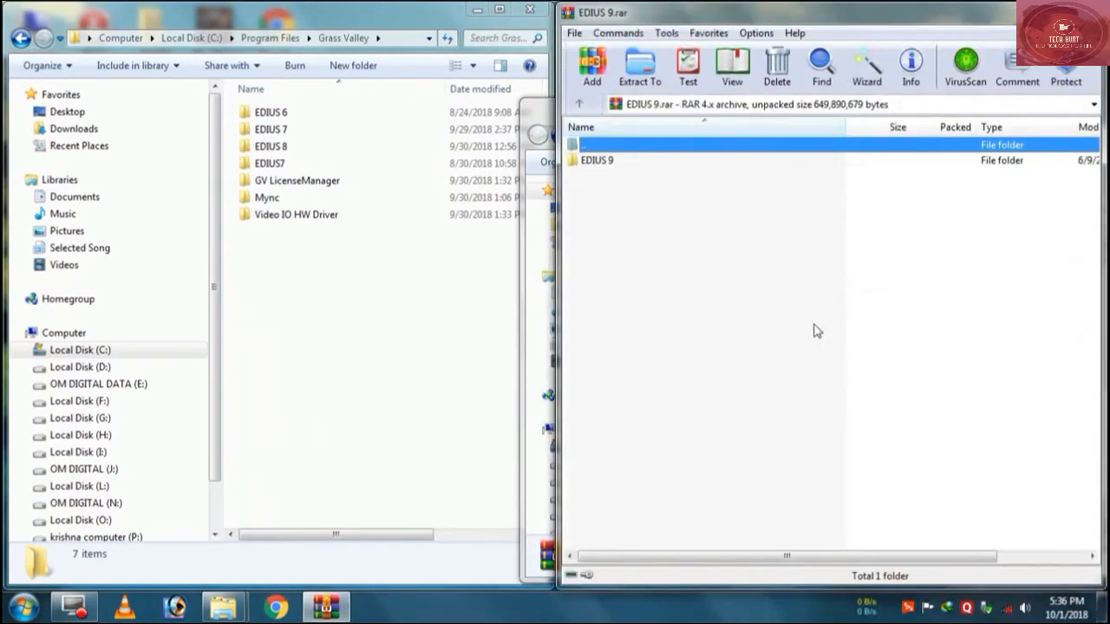
{"action": "key", "text": "Escape"}
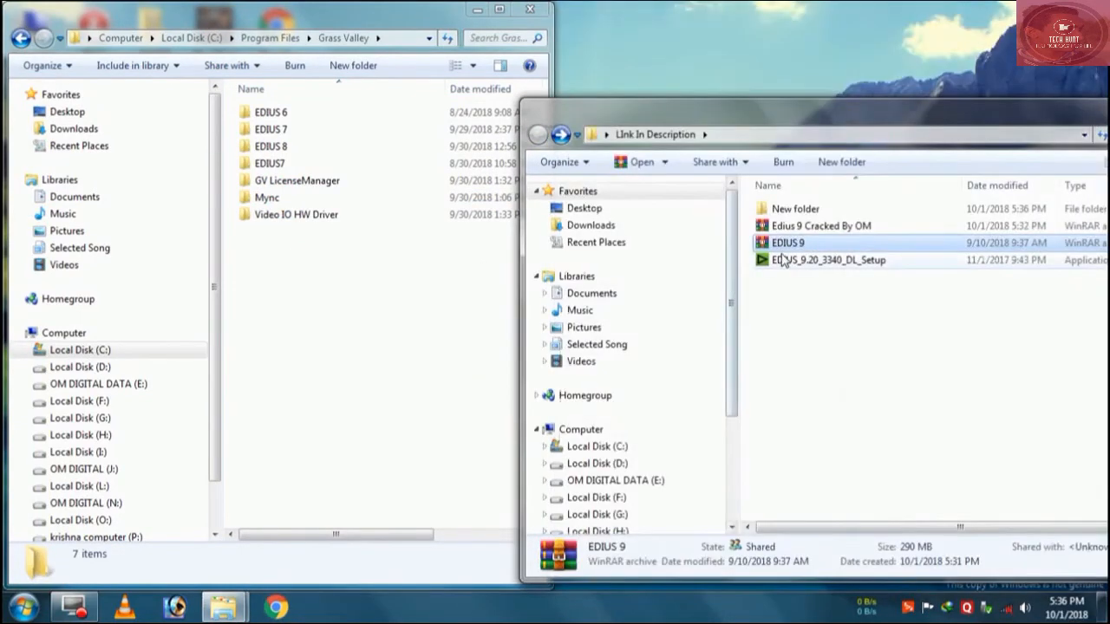
Open the EDIUS 9 archive, extract its EDIUS 9 folder into the Grass Valley folder, and close the archive
{"action": "double_click", "coordinate": [797, 247]}
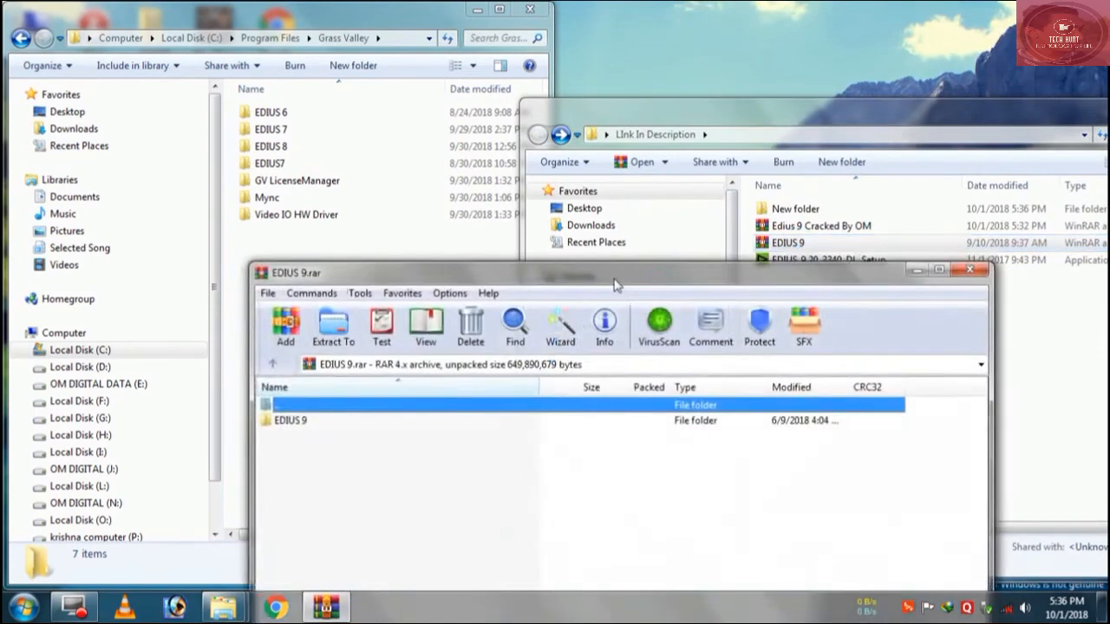
{"action": "key", "text": "super+Right"}
{"action": "left_click_drag", "start_coordinate": [448, 285], "coordinate": [393, 347]}
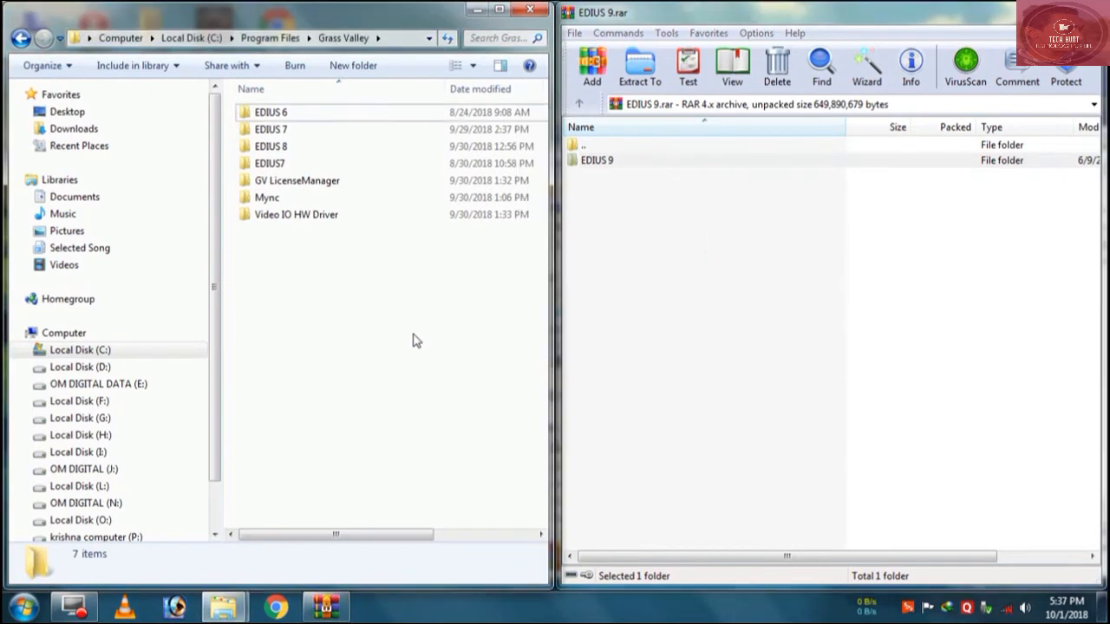
{"action": "left_click_drag", "start_coordinate": [980, 21], "coordinate": [1023, 185]}
{"action": "left_click", "coordinate": [971, 165]}
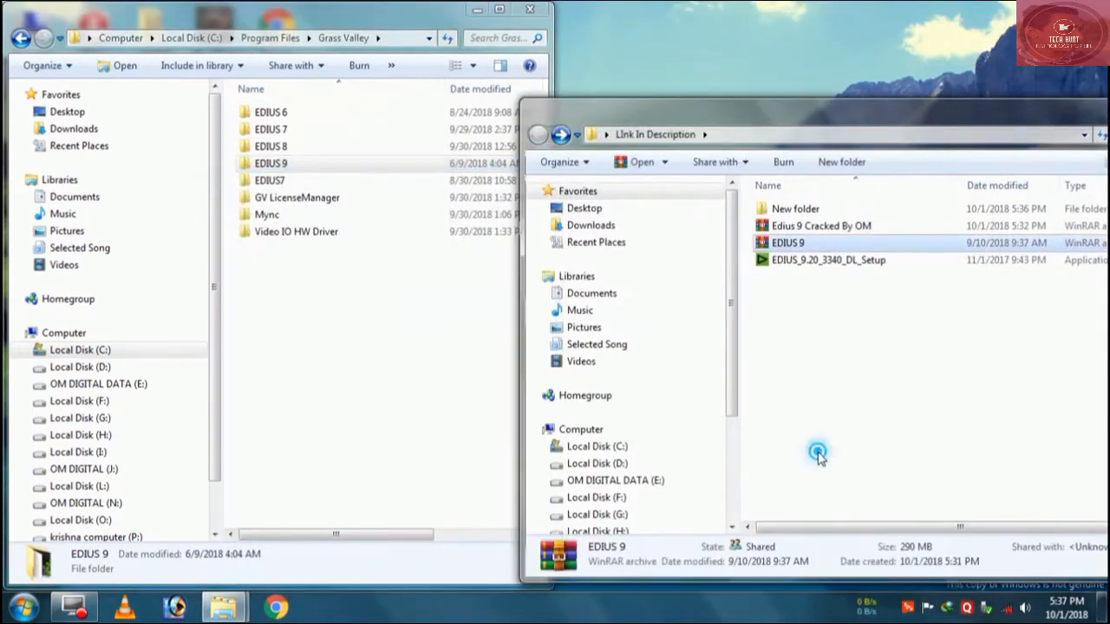
Place the LInk In Description window beside the Grass Valley window and copy the RunAsDate application from its New folder
{"action": "left_click", "coordinate": [818, 453]}
{"action": "key", "text": "super+Right"}
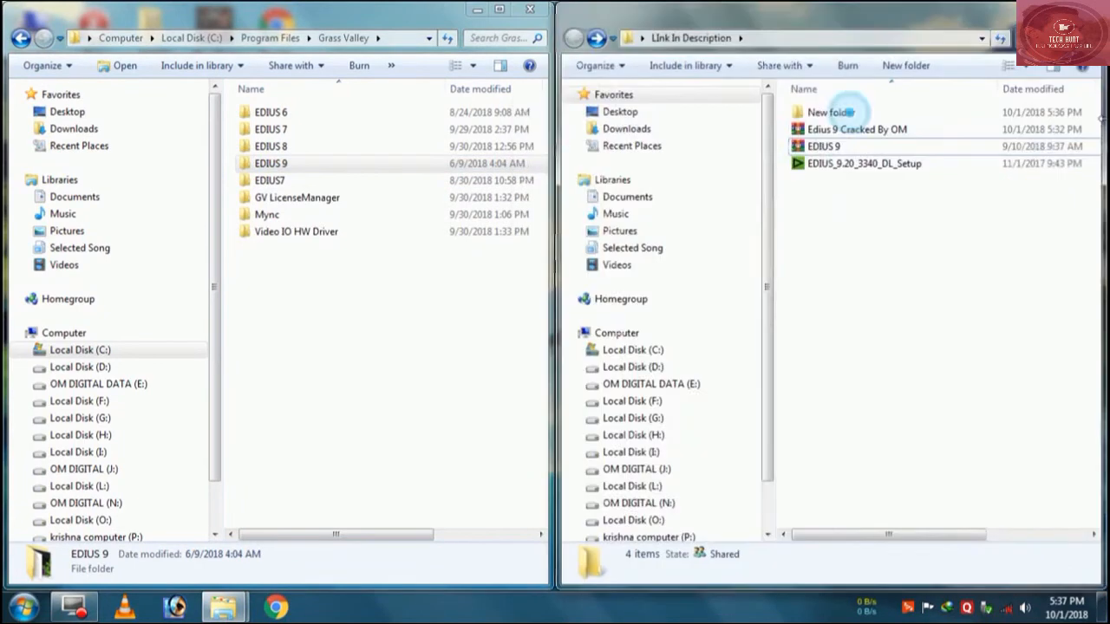
{"action": "double_click", "coordinate": [832, 111]}
{"action": "key", "text": "BackSpace"}
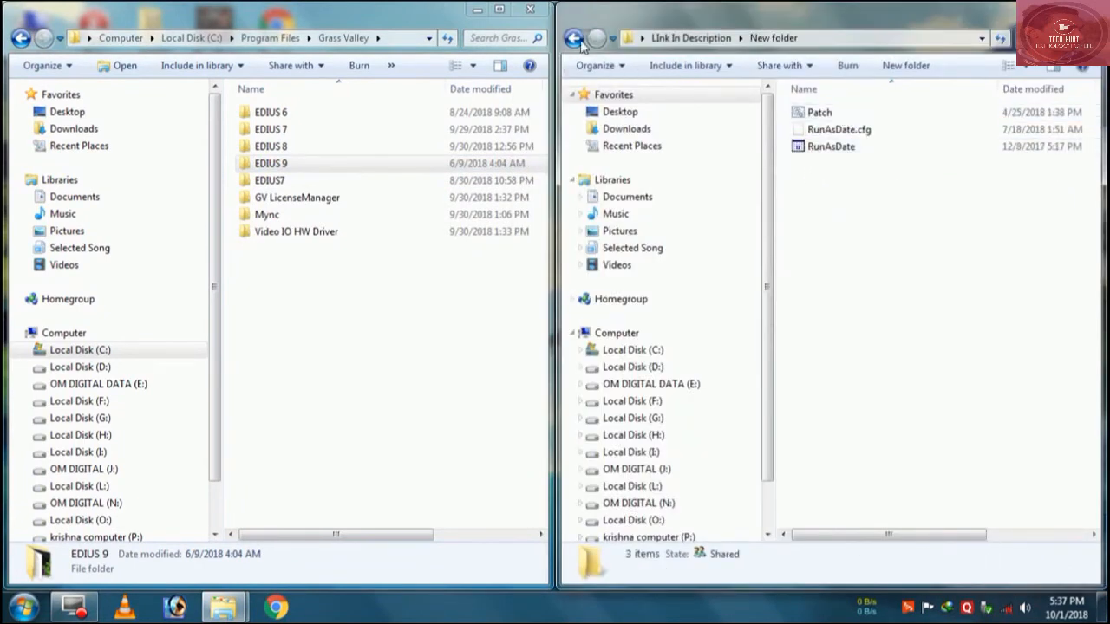
{"action": "double_click", "coordinate": [819, 111]}
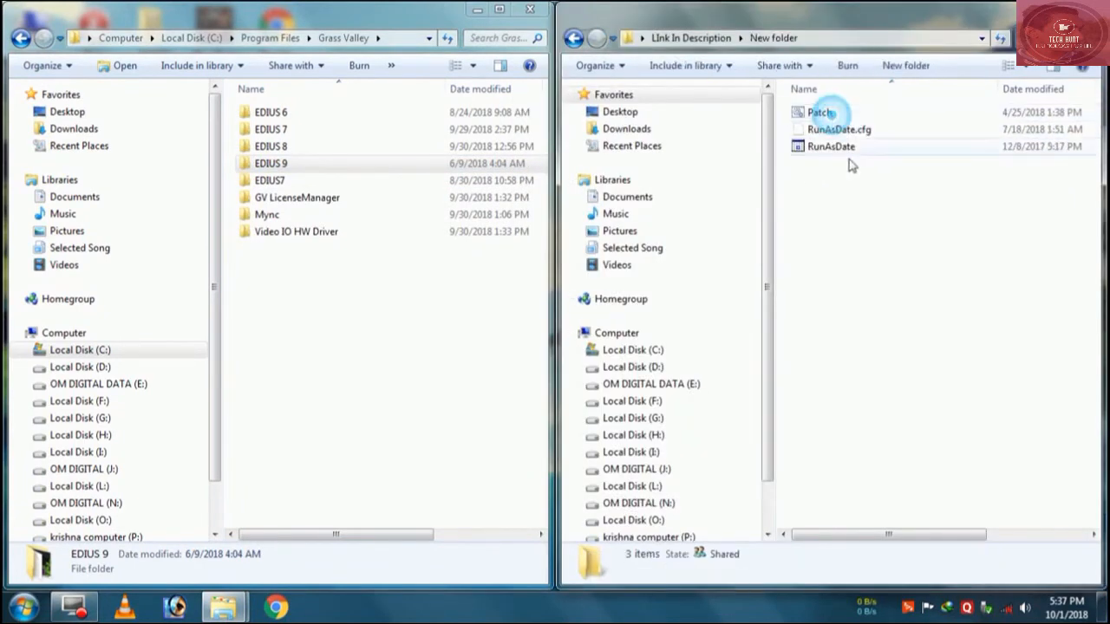
{"action": "right_click", "coordinate": [839, 146]}
{"action": "left_click", "coordinate": [883, 428]}
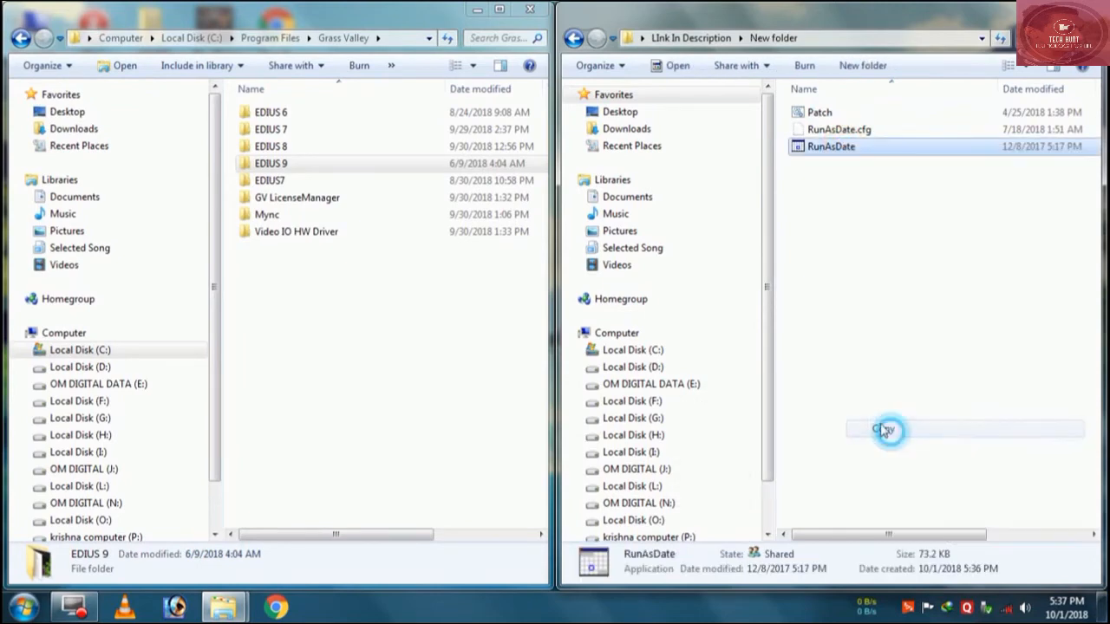
Paste the RunAsDate application into the EDIUS 9 folder under Grass Valley
{"action": "left_click", "coordinate": [292, 163]}
{"action": "double_click", "coordinate": [292, 163]}
{"action": "right_click", "coordinate": [257, 163]}
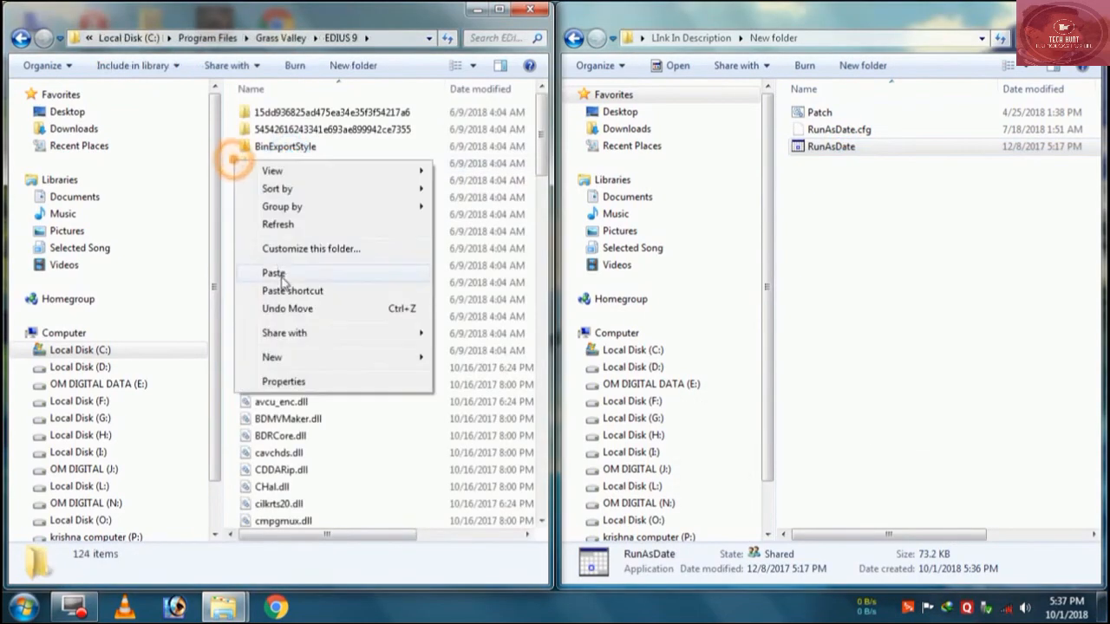
{"action": "left_click", "coordinate": [278, 272]}
Run the pasted RunAsDate as administrator and choose EDIUS.exe from the EDIUS 9 folder as the application to run
{"action": "right_click", "coordinate": [275, 416]}
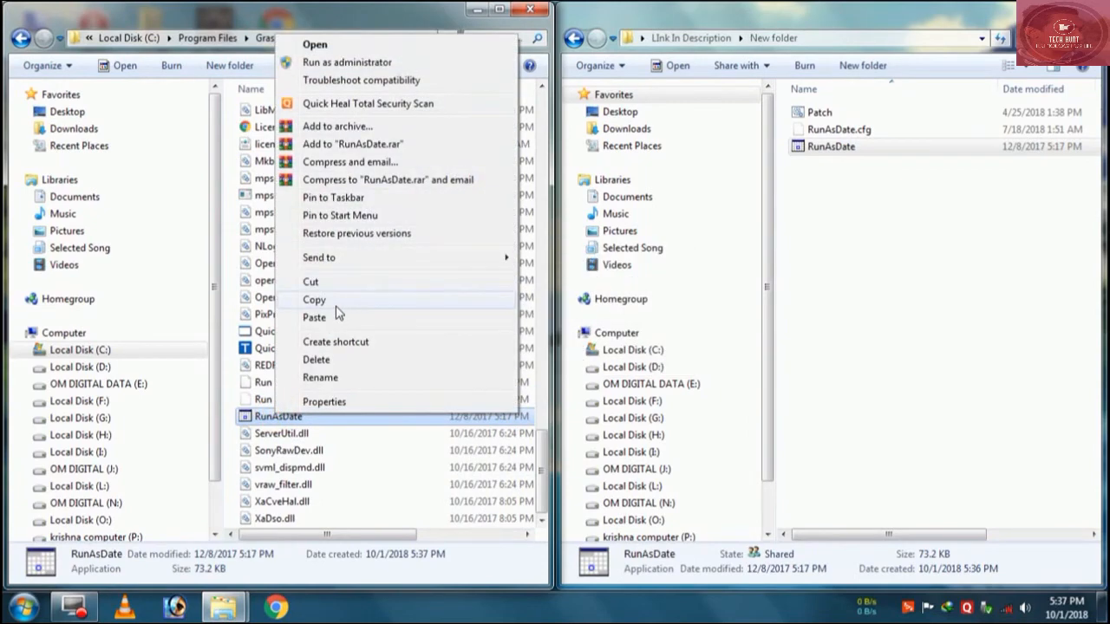
{"action": "left_click", "coordinate": [338, 63]}
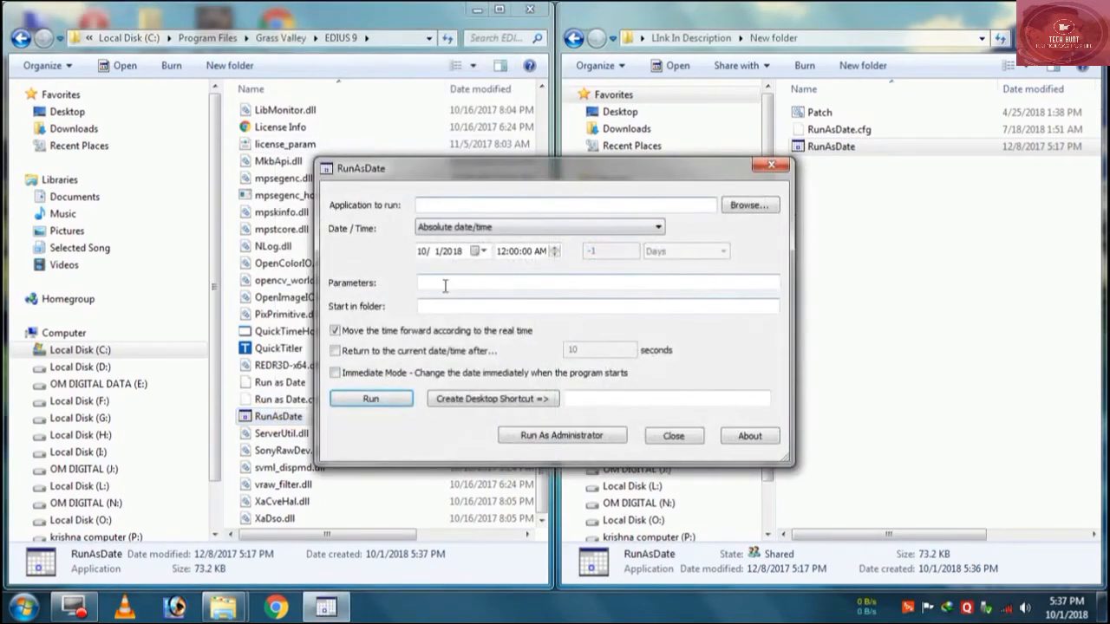
{"action": "left_click", "coordinate": [748, 205]}
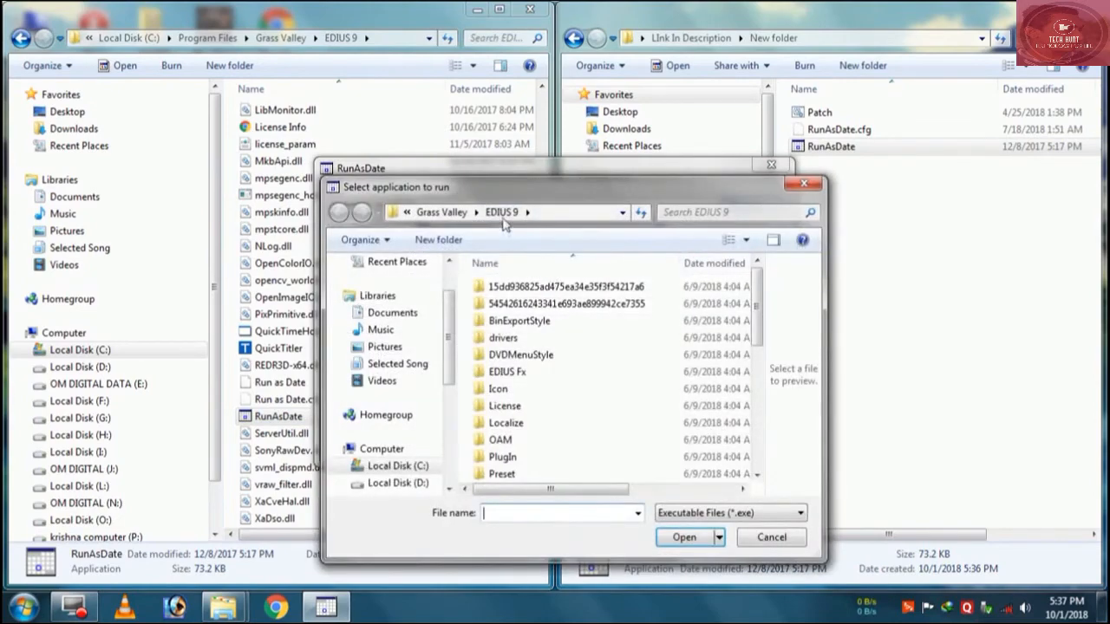
{"action": "scroll", "coordinate": [542, 355], "scroll_direction": "down", "scroll_amount": 5}
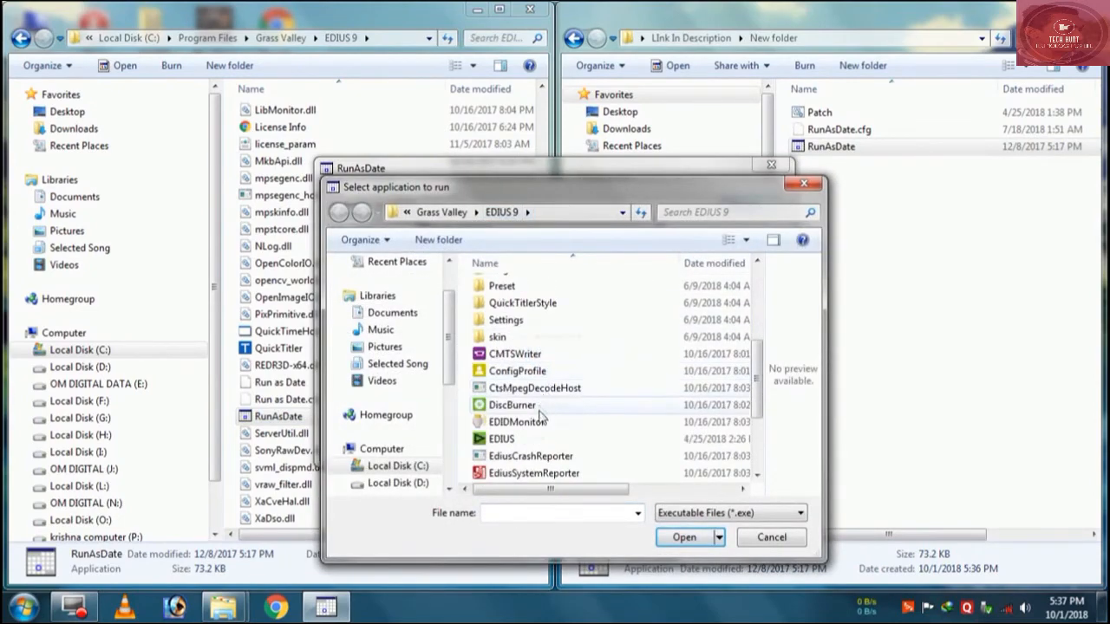
{"action": "double_click", "coordinate": [501, 336]}
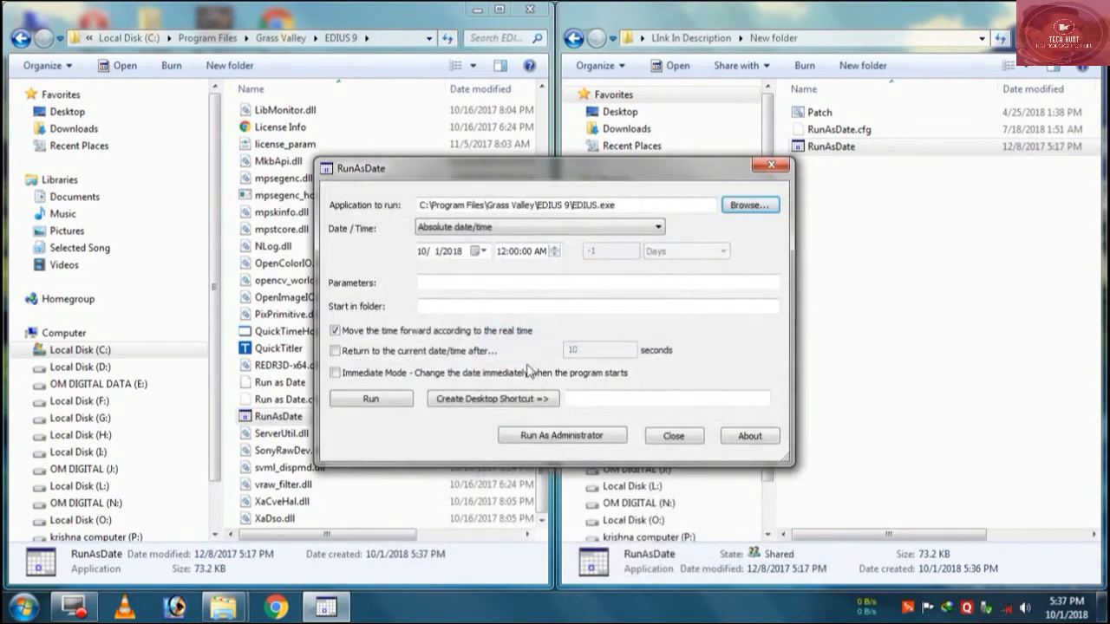
Enable Immediate Mode and set the absolute date to 12/1/2017 in RunAsDate
{"action": "left_click", "coordinate": [399, 374]}
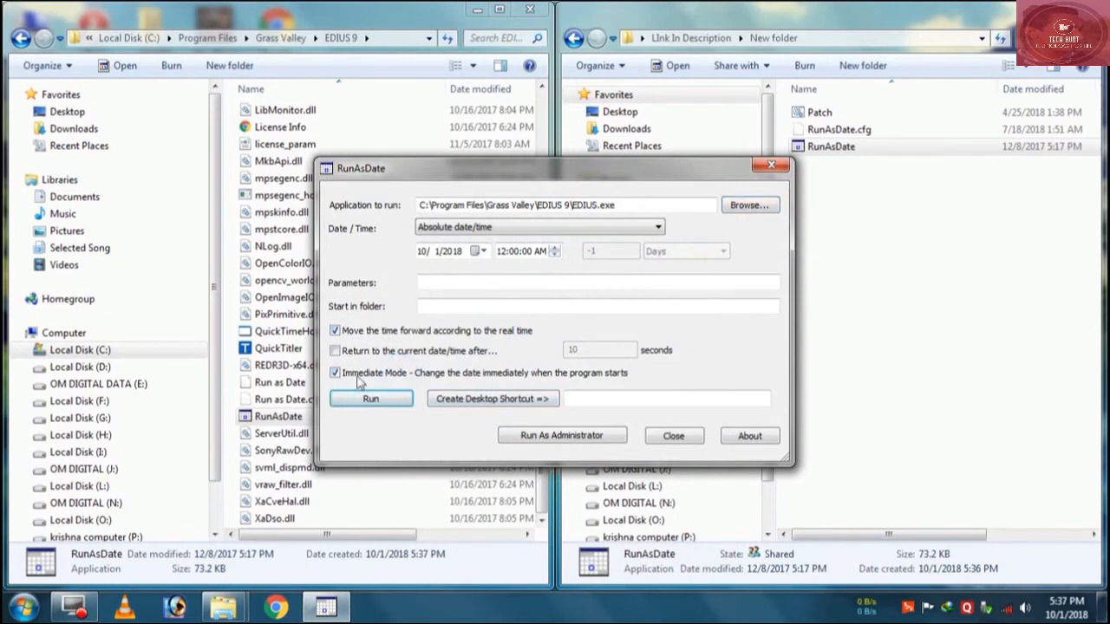
{"action": "left_click", "coordinate": [477, 251]}
{"action": "left_click", "coordinate": [421, 275]}
{"action": "left_click", "coordinate": [421, 274]}
{"action": "left_click", "coordinate": [335, 356]}
{"action": "left_click", "coordinate": [454, 351]}
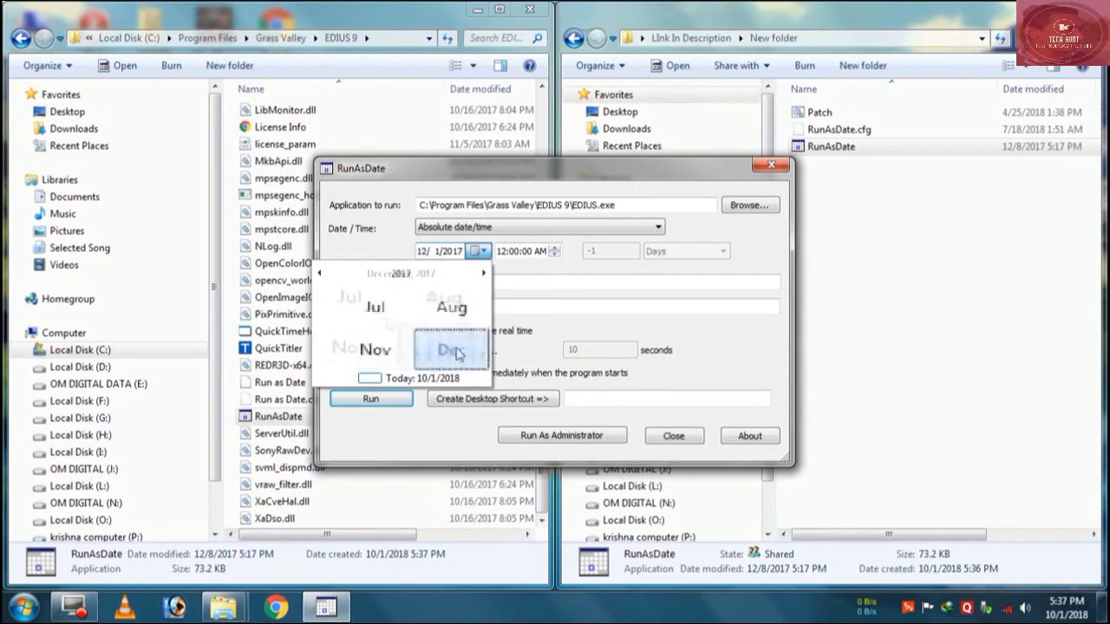
{"action": "left_click", "coordinate": [451, 296]}
Create a desktop shortcut named "Edius 9 OMdigital" from RunAsDate and close the dialog
{"action": "left_click", "coordinate": [632, 396]}
{"action": "type", "text": "Edius 9 OMdigital"}
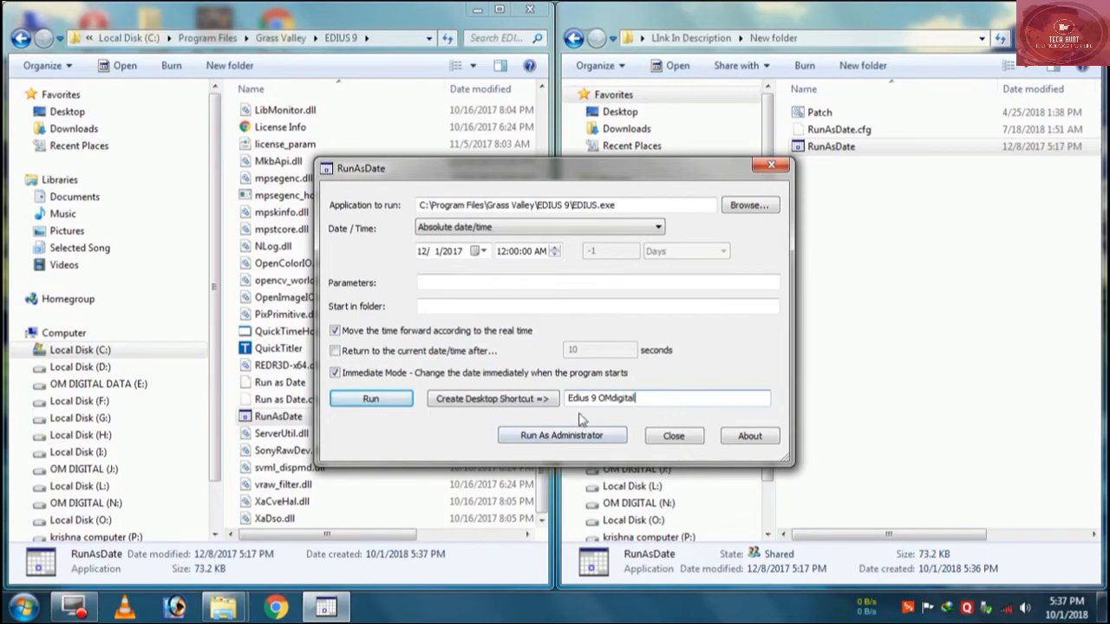
{"action": "left_click", "coordinate": [490, 399]}
{"action": "left_click", "coordinate": [674, 436]}
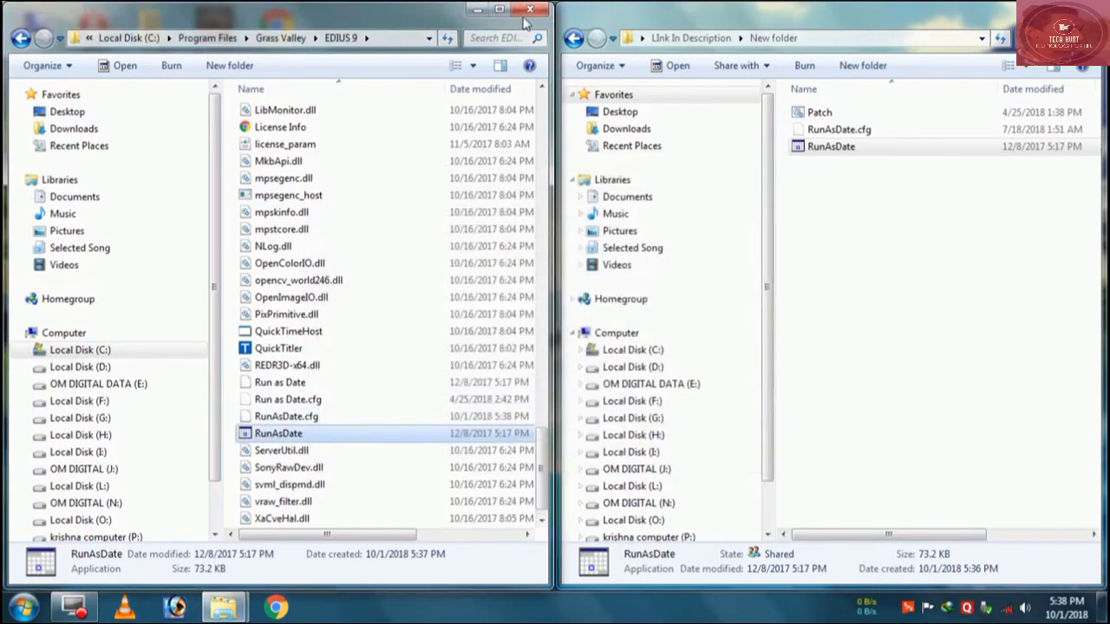
Close both folder windows and refresh the desktop
{"action": "left_click", "coordinate": [530, 9]}
{"action": "key", "text": "alt+F4"}
{"action": "right_click", "coordinate": [504, 211]}
{"action": "left_click", "coordinate": [545, 253]}
Launch EDIUS from the new desktop shortcut, open the recent project JAG GHOMIYA, and place the timeline cursor near 00:01:48
{"action": "double_click", "coordinate": [297, 361]}
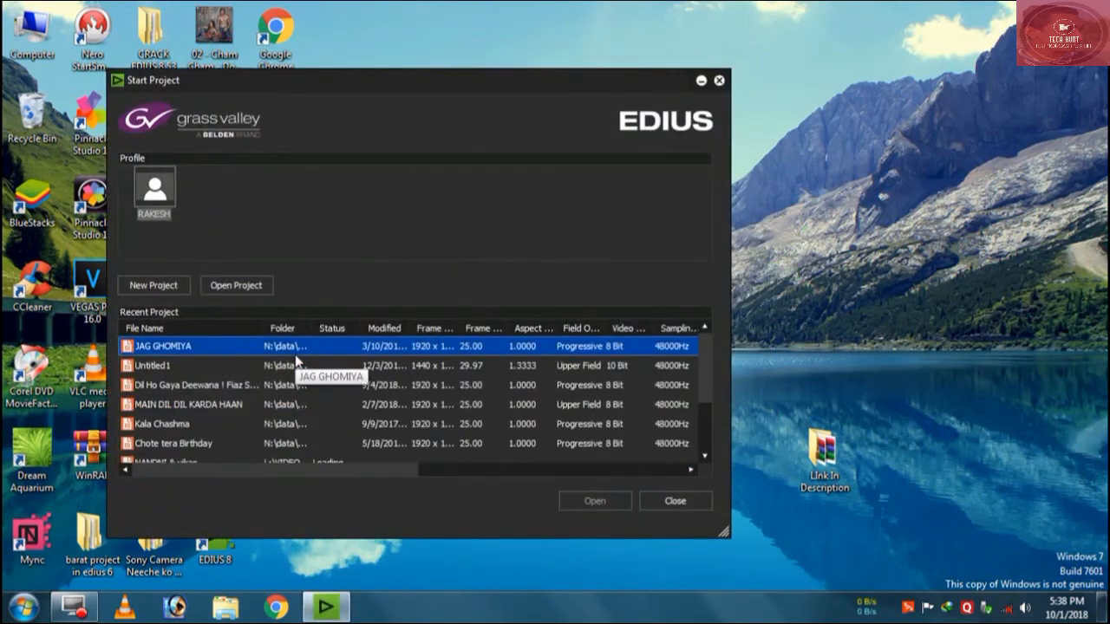
{"action": "double_click", "coordinate": [296, 351]}
{"action": "left_click", "coordinate": [581, 399]}
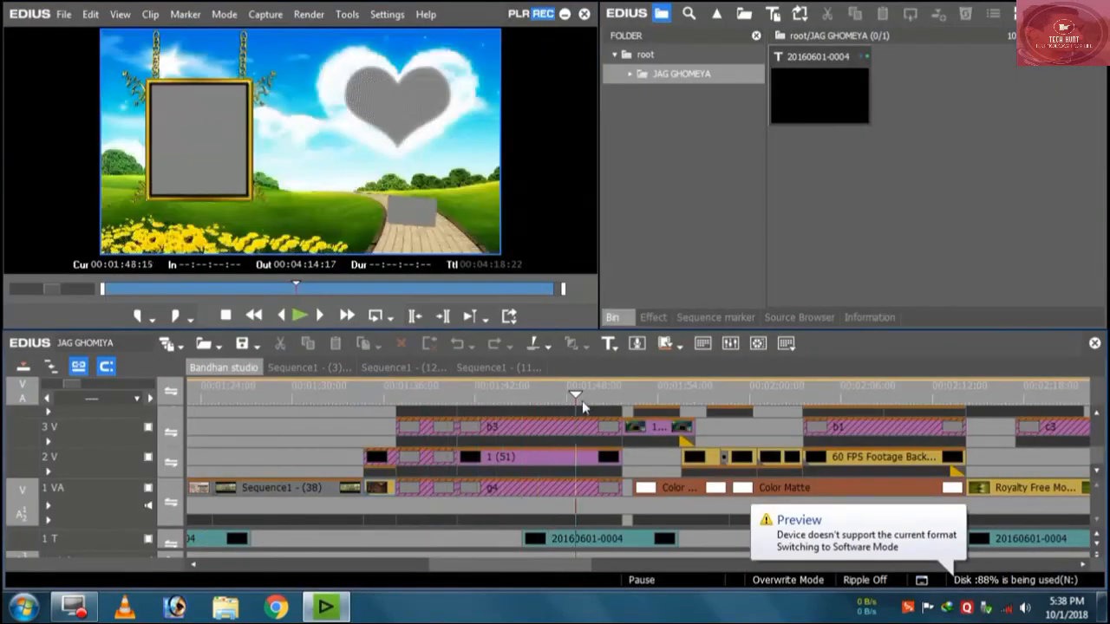
Check the EDIUS version and edition in the About window, and close it
{"action": "left_click", "coordinate": [425, 13]}
{"action": "left_click", "coordinate": [470, 209]}
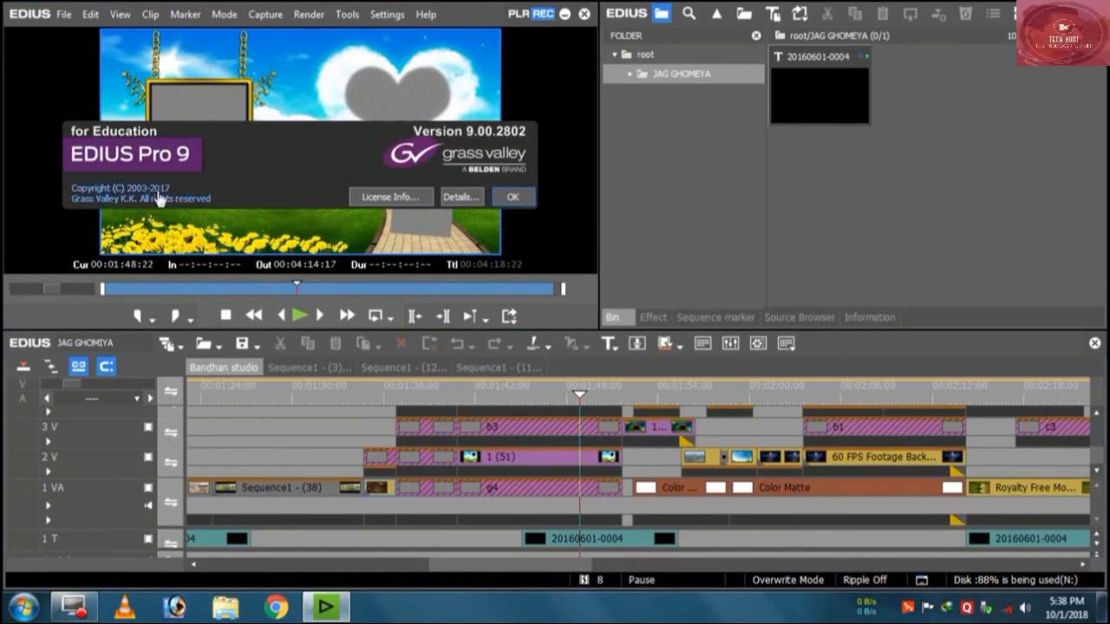
{"action": "left_click", "coordinate": [510, 199]}
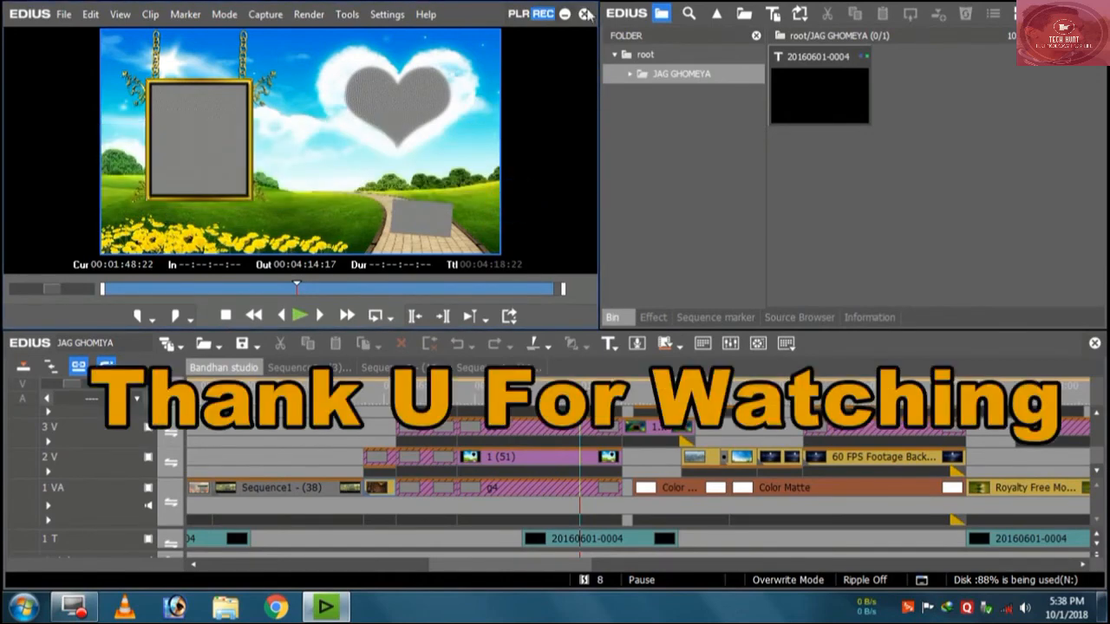
Exit EDIUS without staying in the project and refresh the desktop
{"action": "left_click", "coordinate": [585, 14]}
{"action": "left_click", "coordinate": [318, 202]}
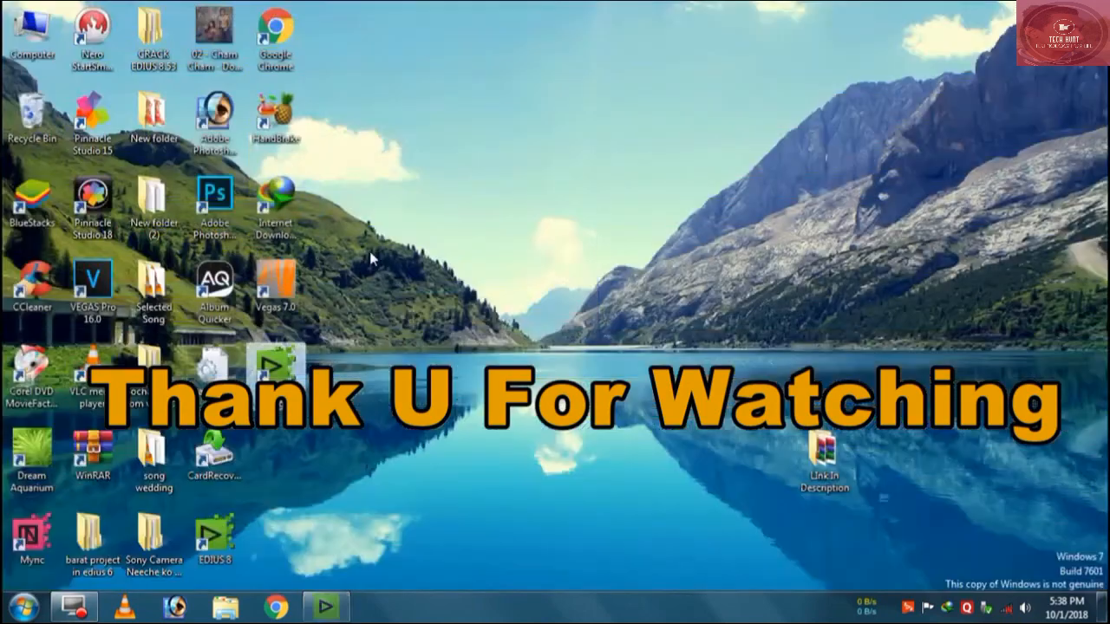
{"action": "right_click", "coordinate": [519, 195]}
{"action": "left_click", "coordinate": [563, 240]}
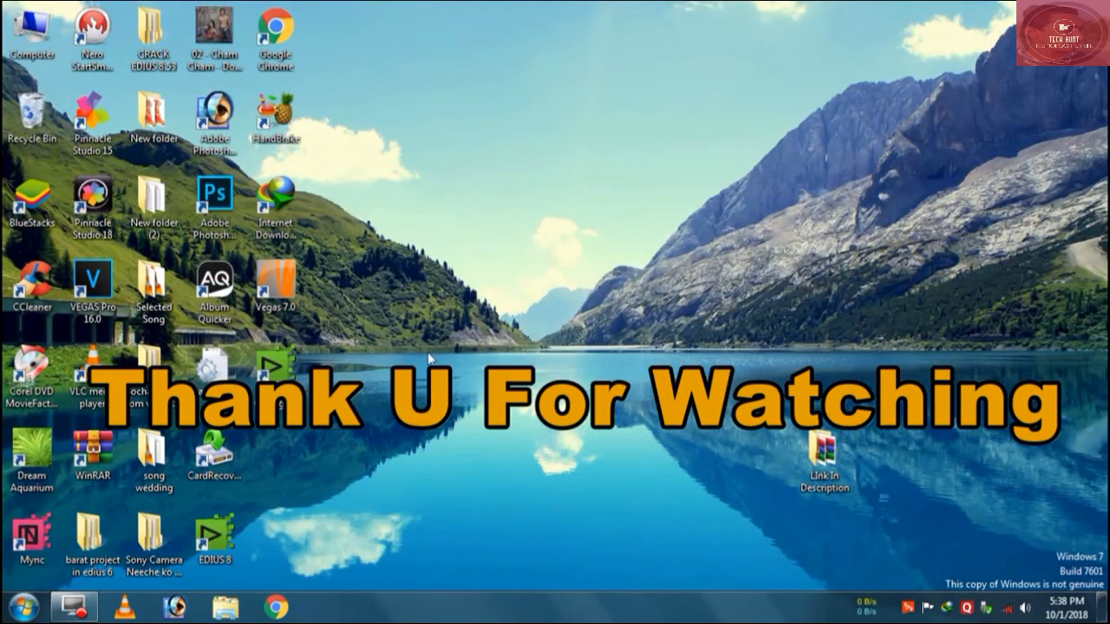